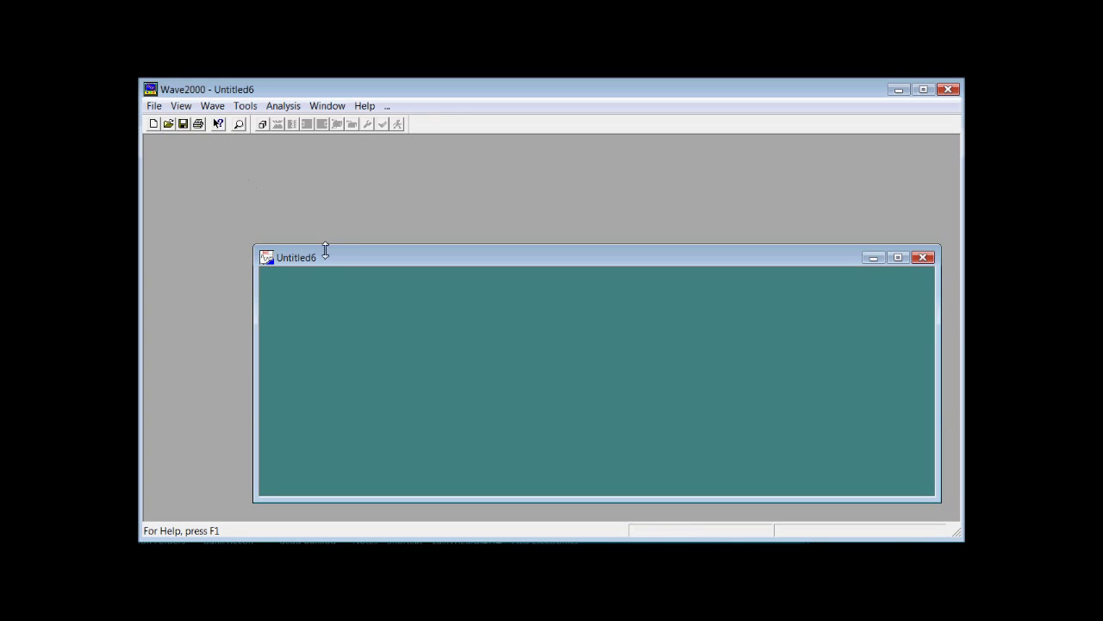
# Step: Create a new black image 20 mm wide and 10 mm high at 10 pixels/mm, gray level 0
pyautogui.moveTo(334, 257); pyautogui.dragTo(227, 148)
pyautogui.click(262, 123)
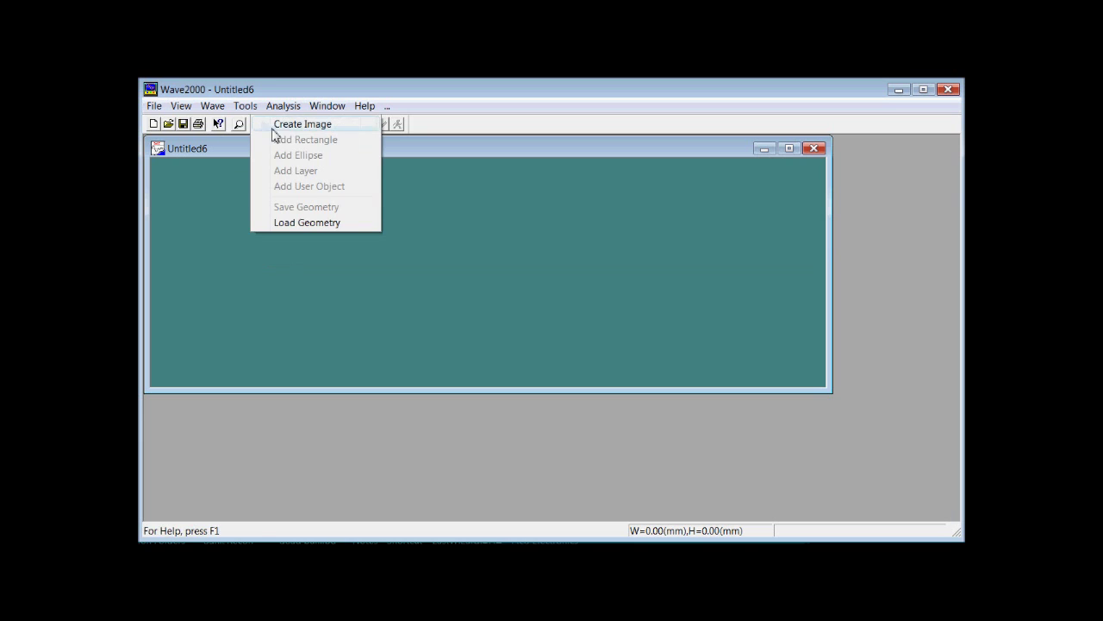
pyautogui.click(291, 126)
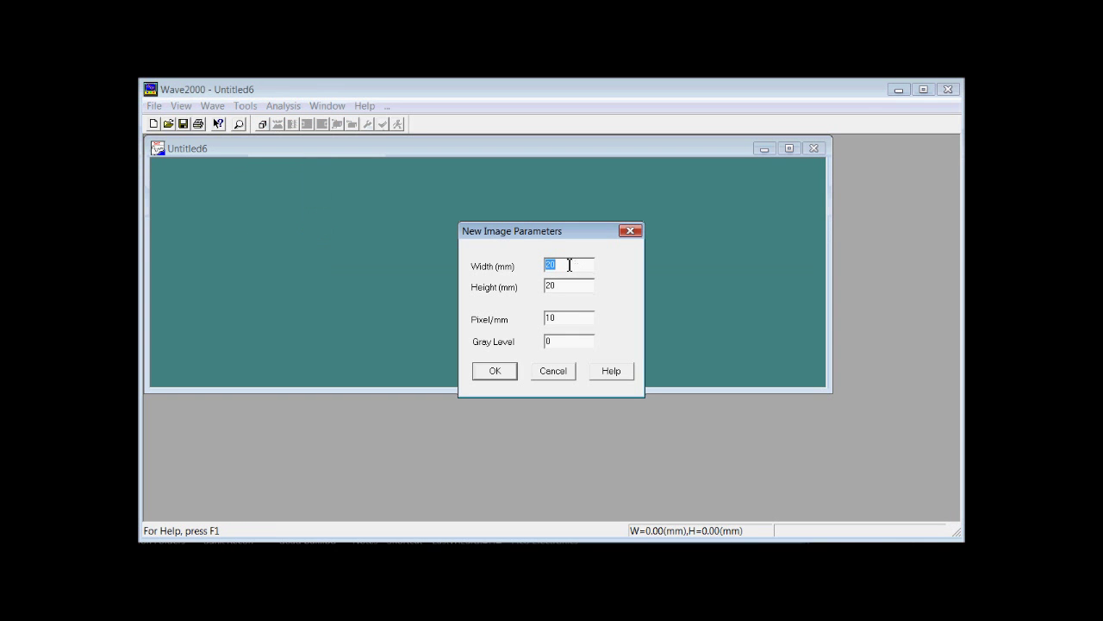
pyautogui.press('Tab')
pyautogui.write('10')
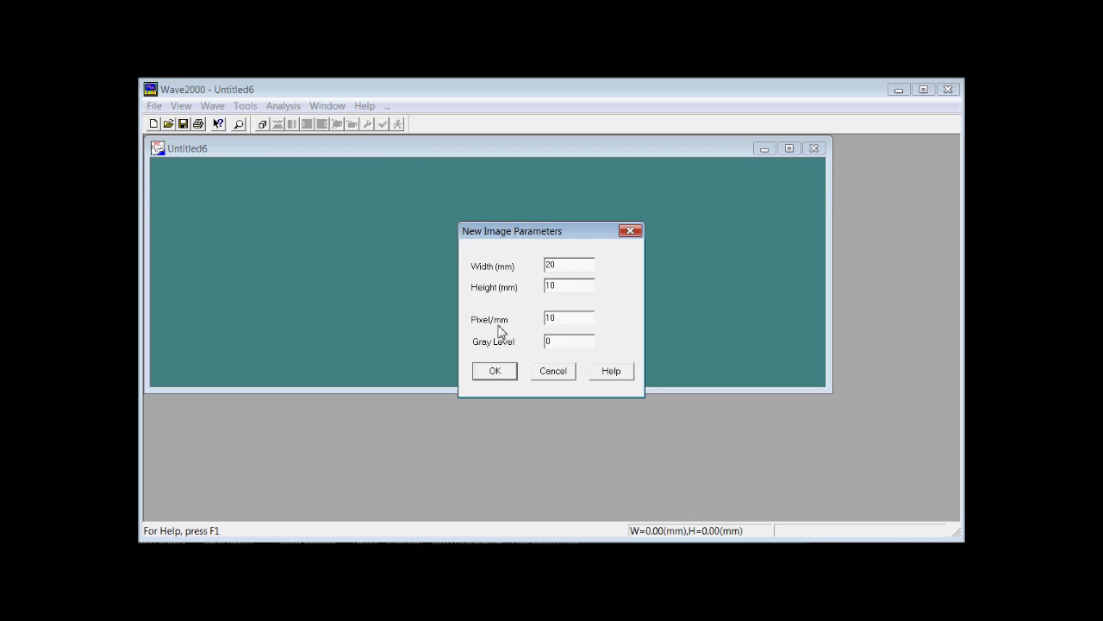
pyautogui.moveTo(585, 319); pyautogui.dragTo(526, 320)
pyautogui.press('Tab')
pyautogui.click(495, 372)
pyautogui.click(495, 372)
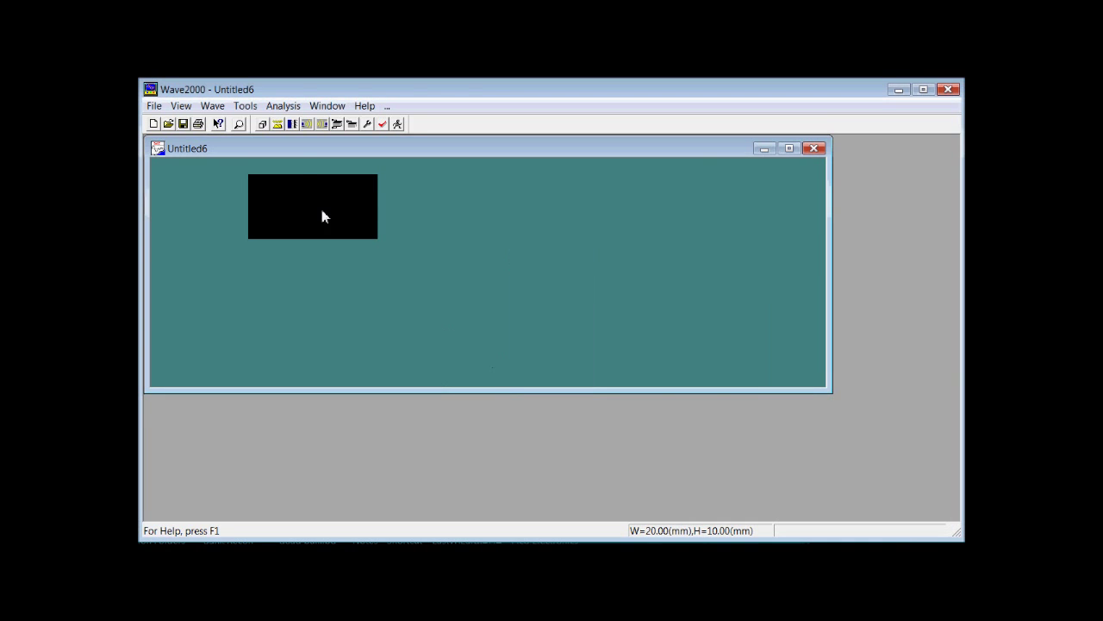
pyautogui.click(263, 125)
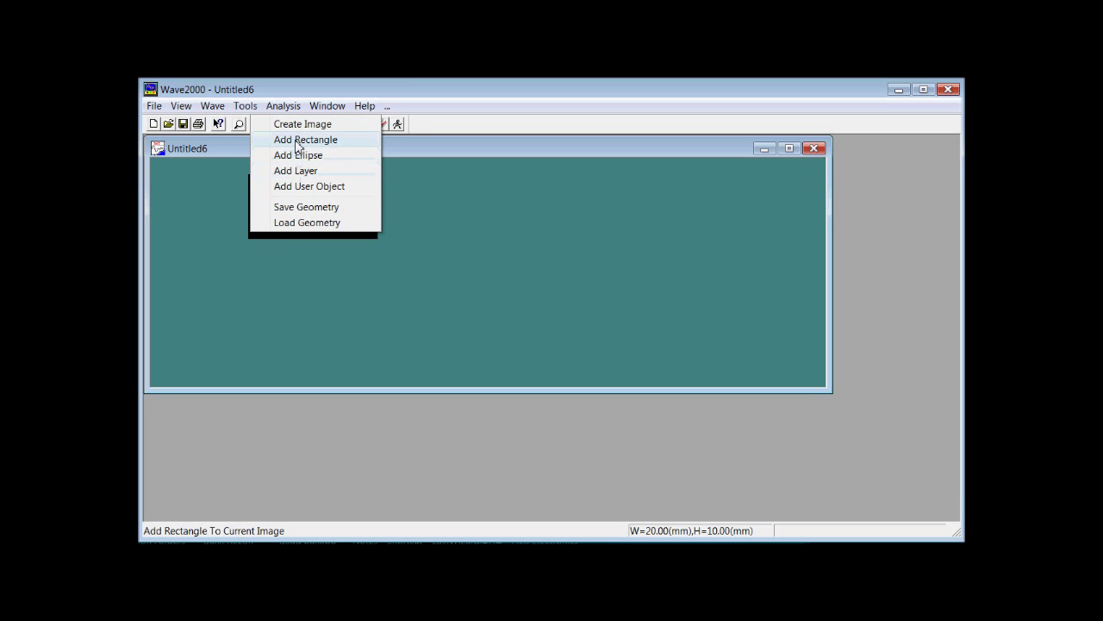
pyautogui.click(233, 150)
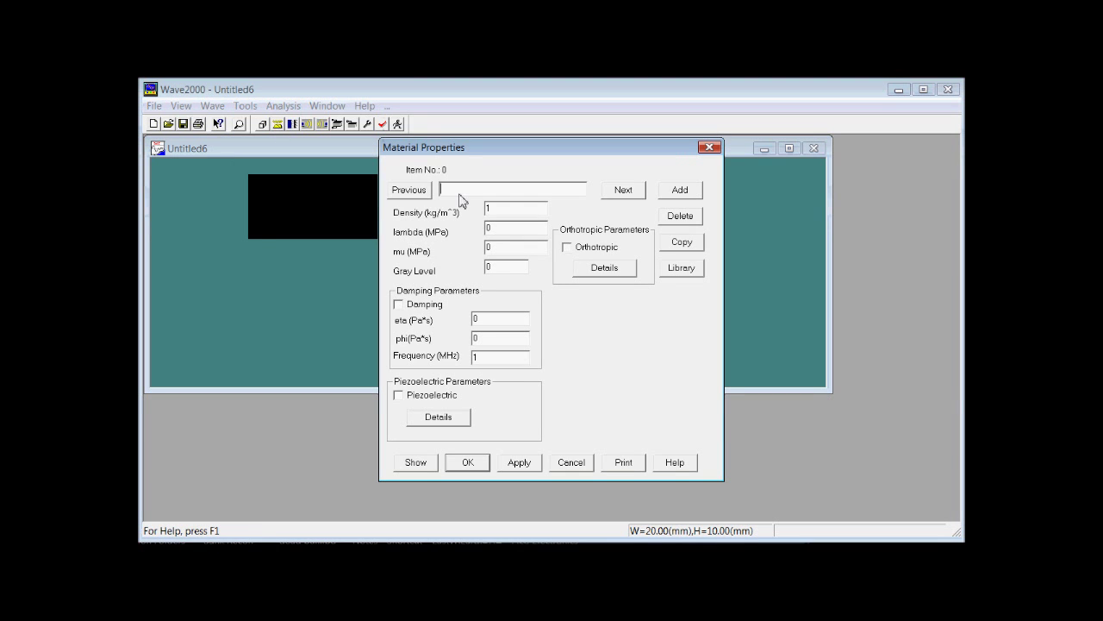
# Step: Add a new placeholder material named New in Material Properties
pyautogui.moveTo(648, 151); pyautogui.dragTo(715, 147)
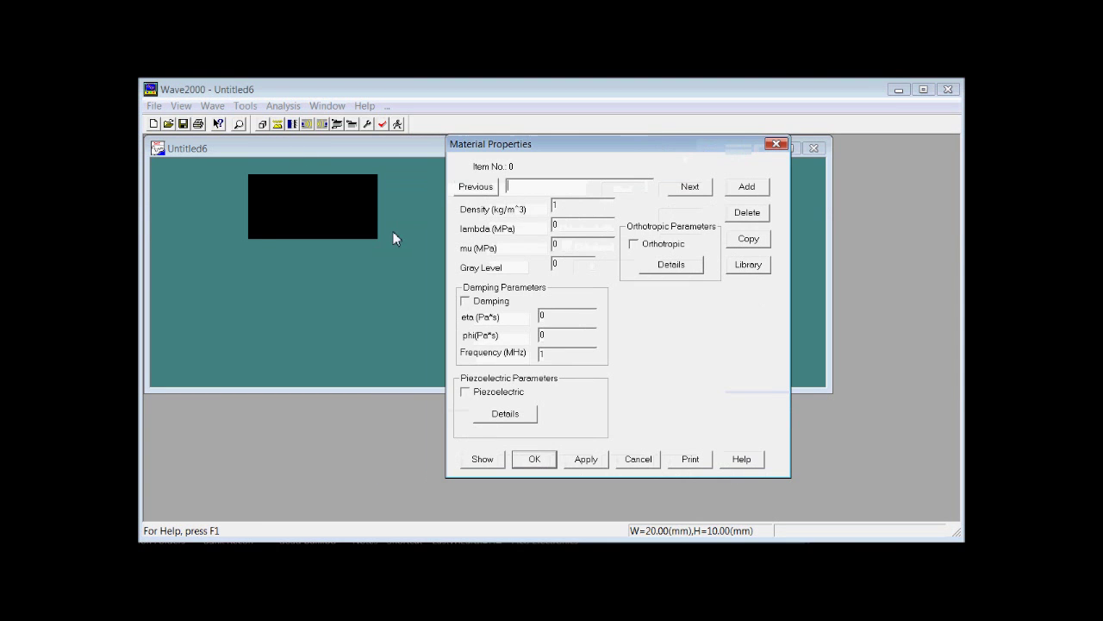
pyautogui.click(746, 187)
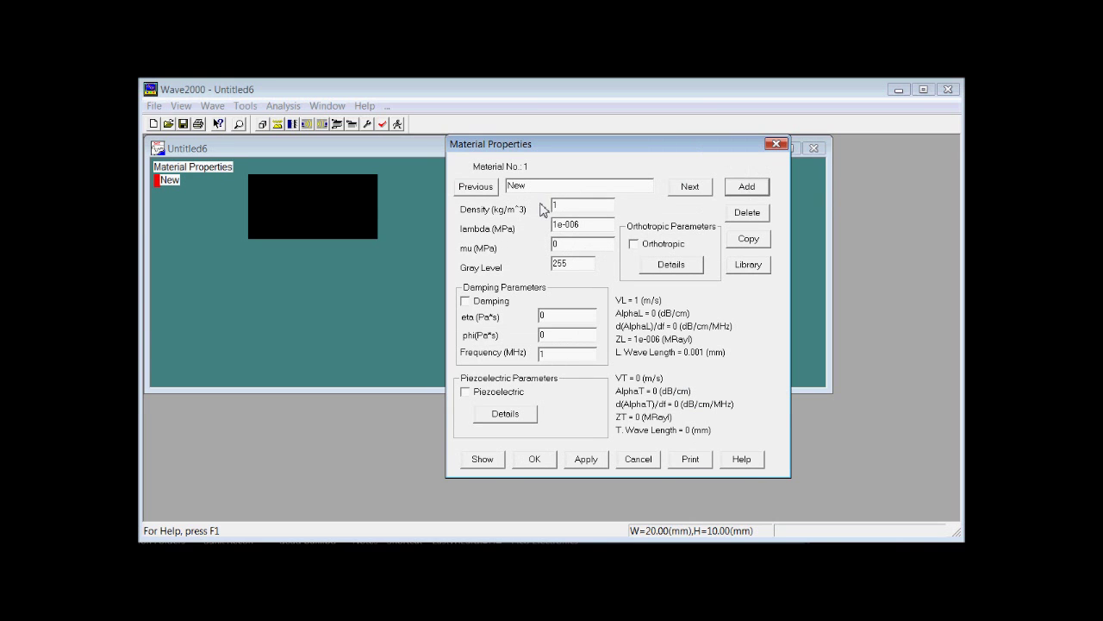
pyautogui.doubleClick(566, 206)
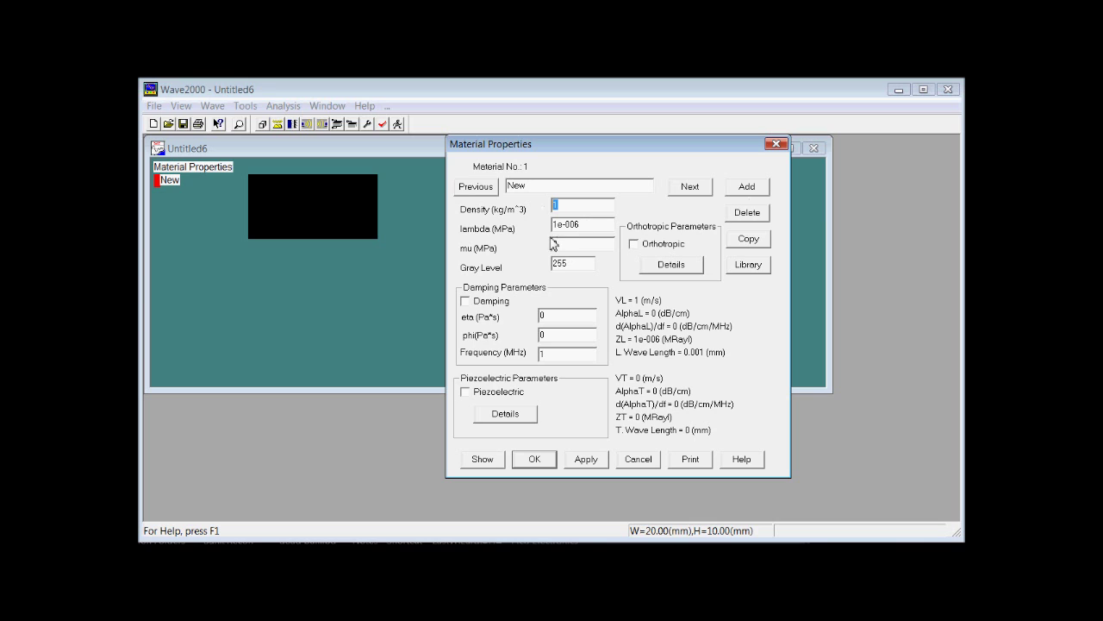
# Step: Enable orthotropic, damping and piezoelectric options, leaving each details dialog unchanged
pyautogui.click(635, 245)
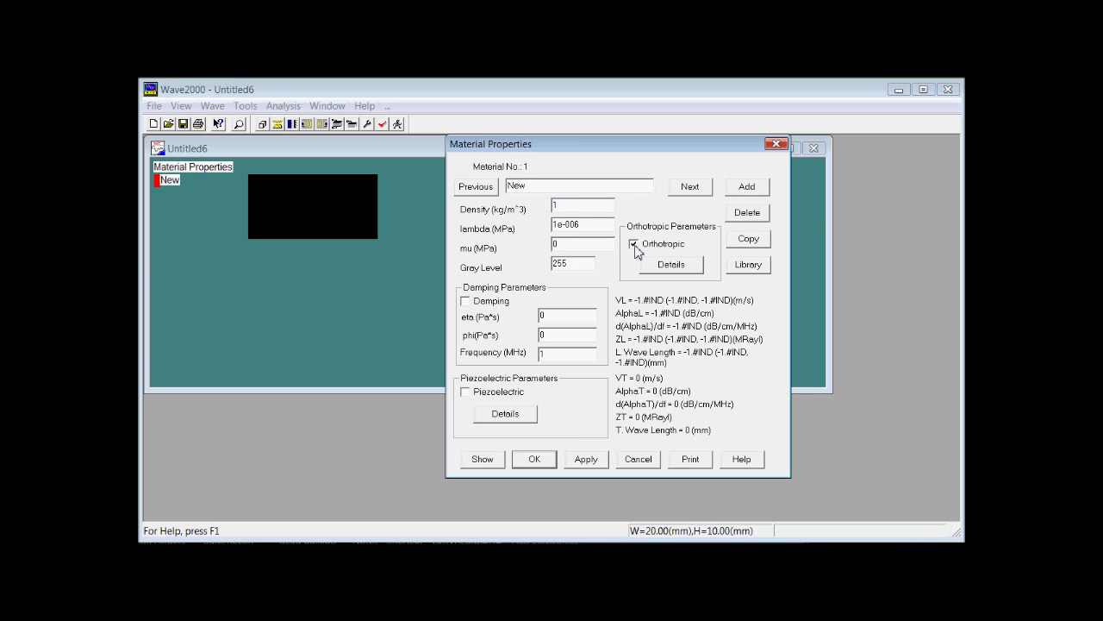
pyautogui.click(668, 264)
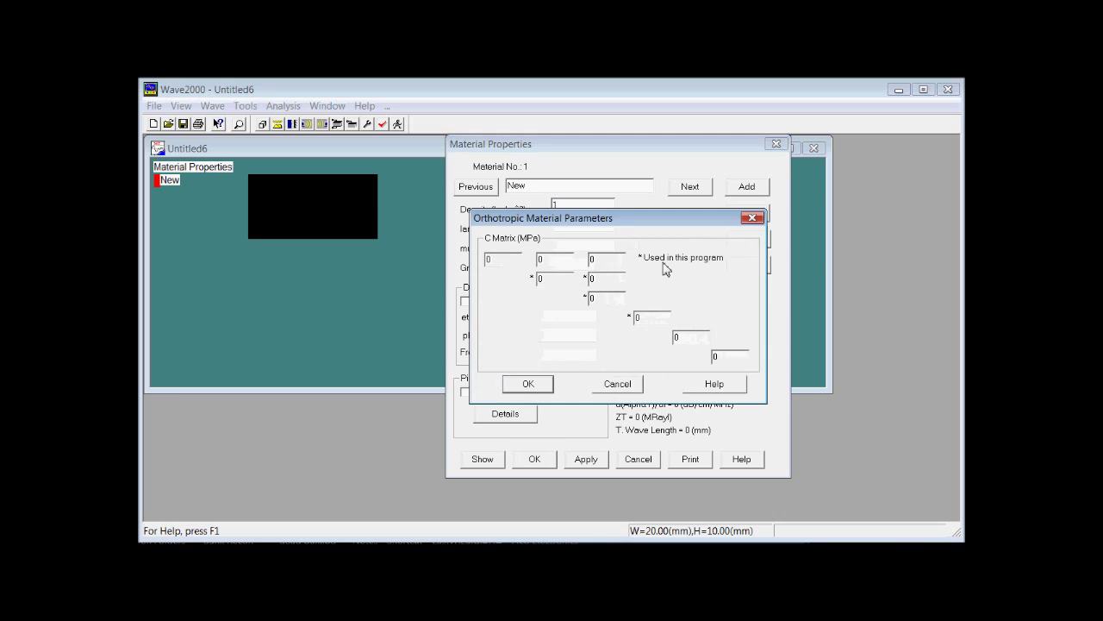
pyautogui.click(628, 385)
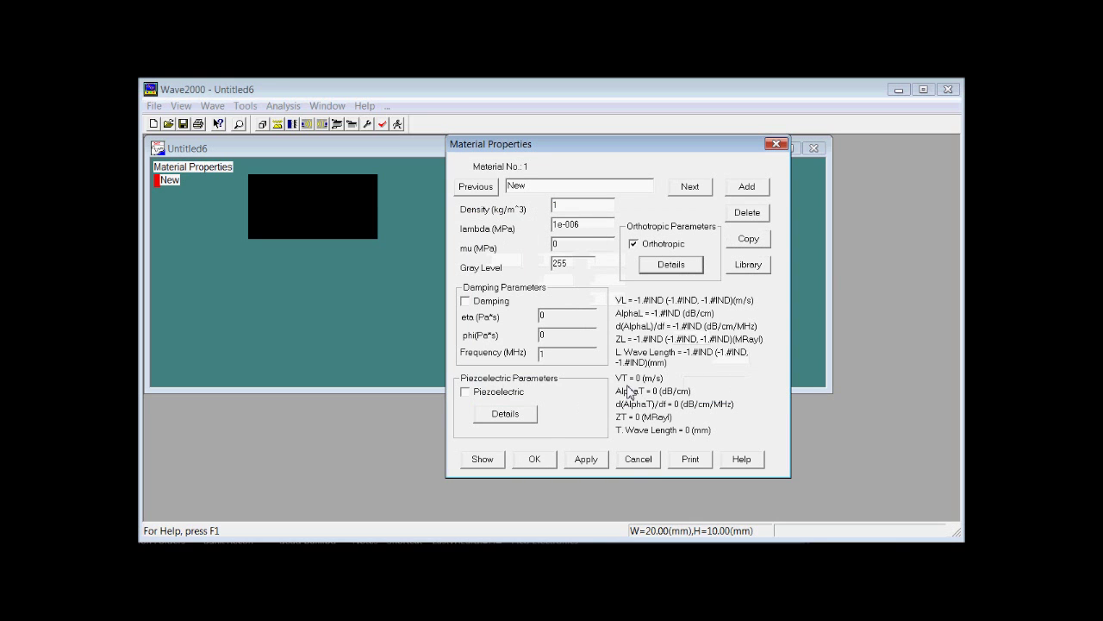
pyautogui.click(466, 302)
pyautogui.click(545, 335)
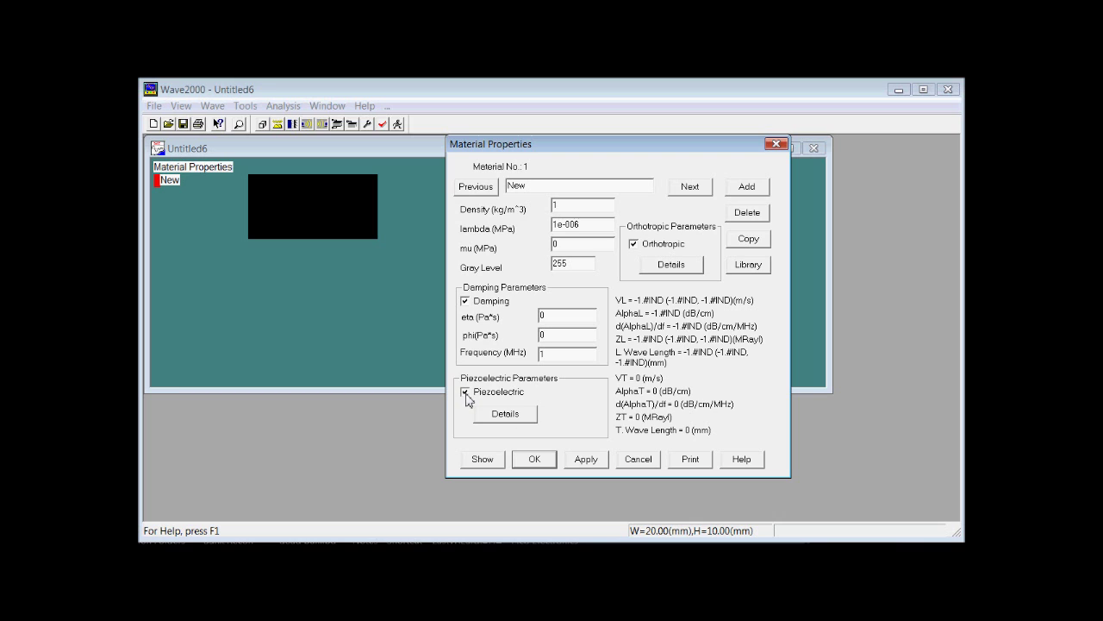
pyautogui.click(506, 415)
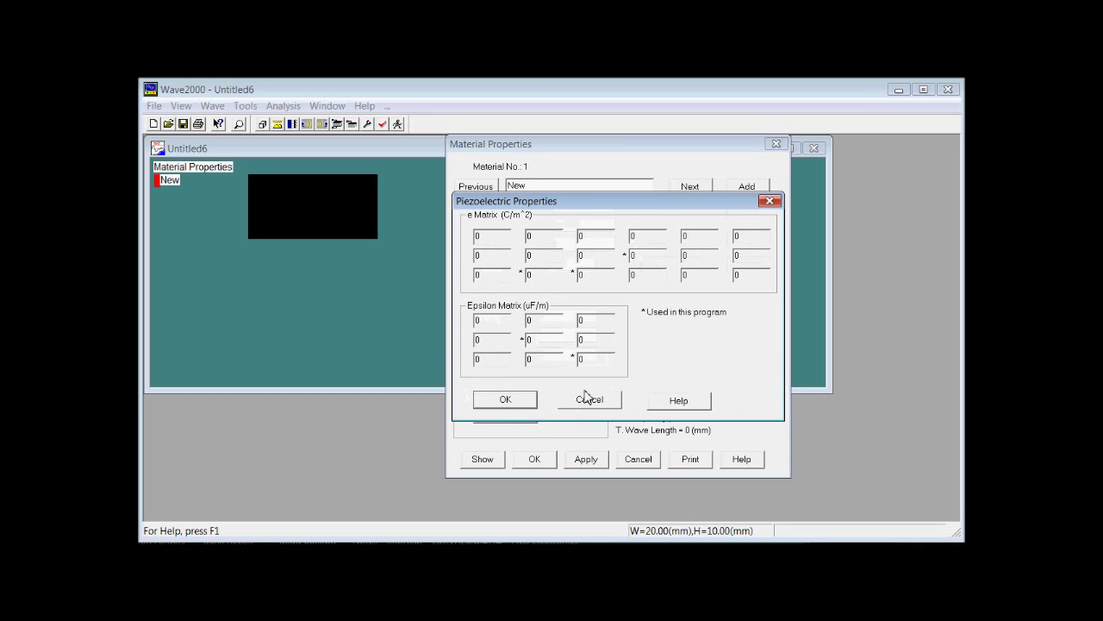
pyautogui.click(591, 405)
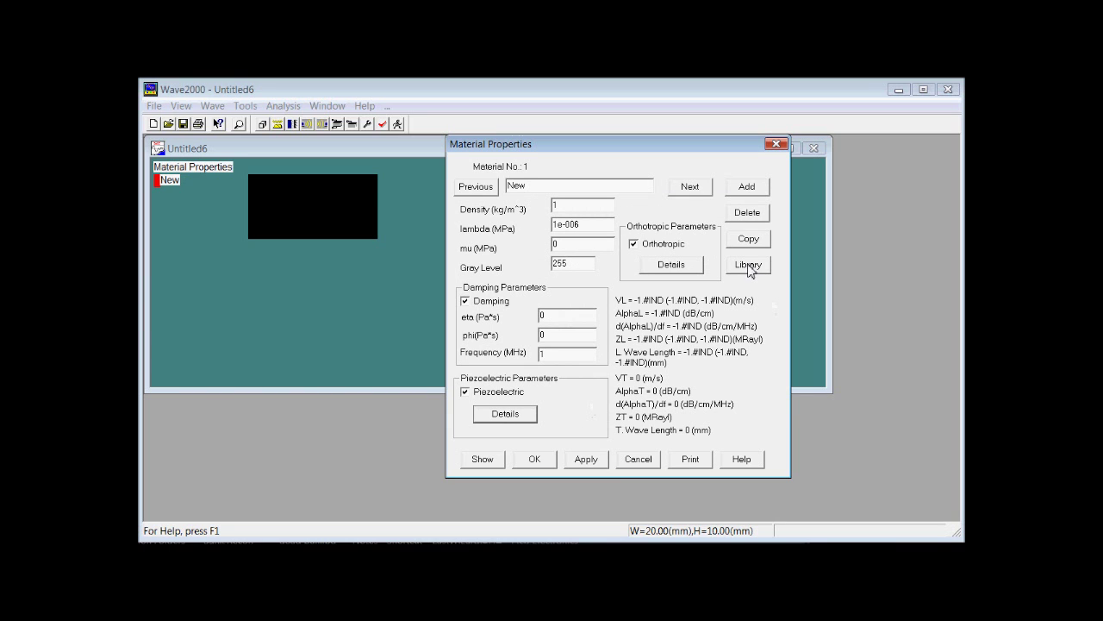
# Step: Open the Standard.mpd material library and page back to materials from No. 11
pyautogui.click(748, 264)
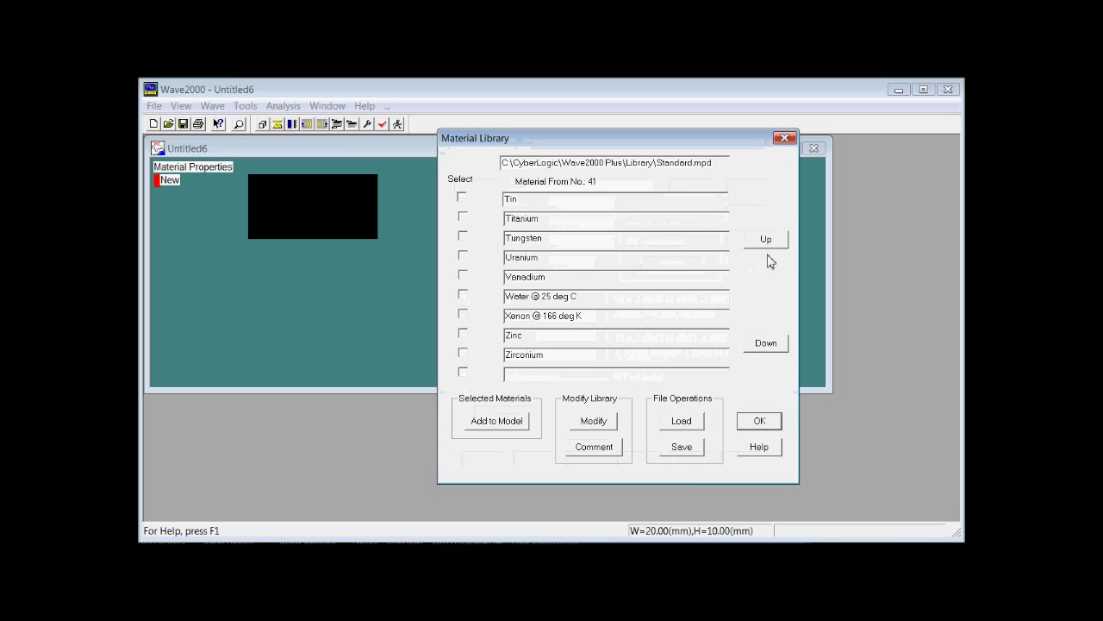
pyautogui.click(766, 241)
pyautogui.click(767, 240)
pyautogui.click(766, 240)
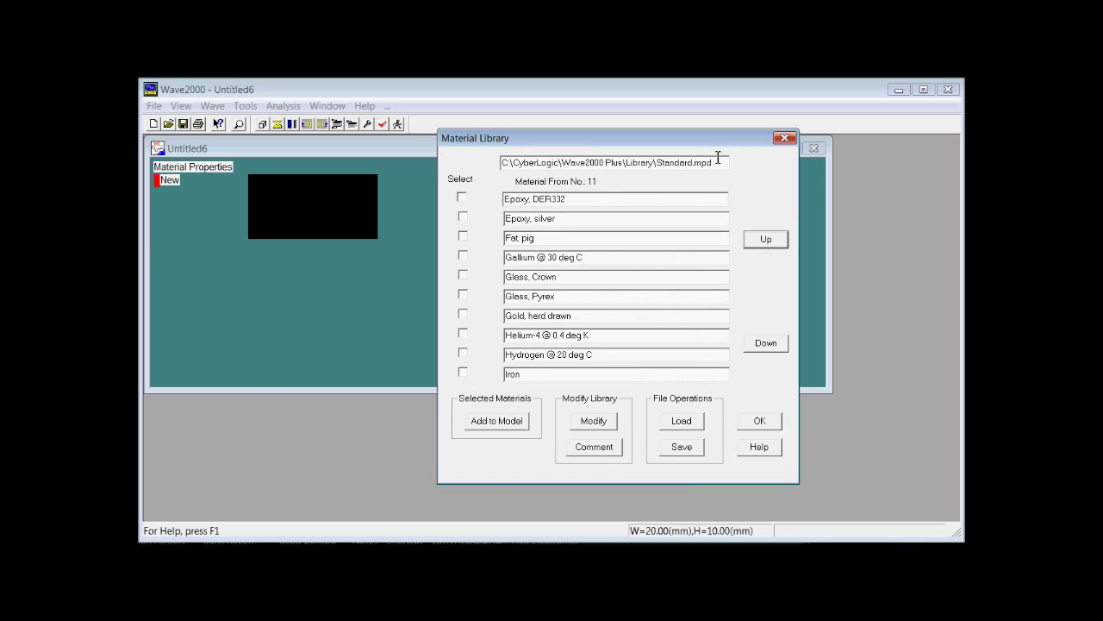
pyautogui.moveTo(720, 162); pyautogui.dragTo(659, 159)
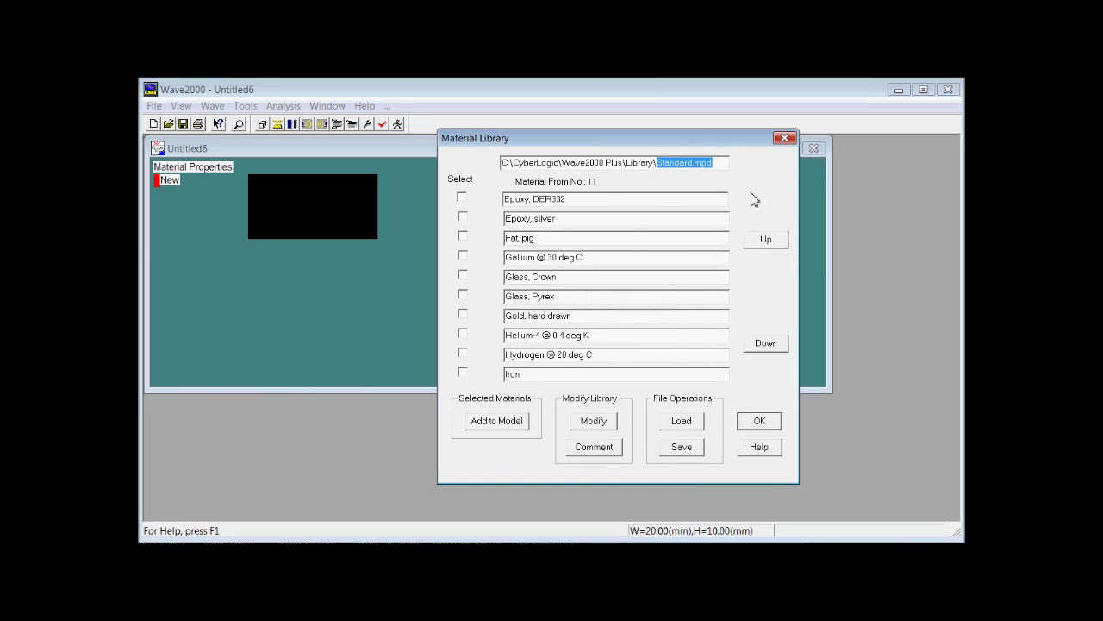
# Step: Page forward to the last materials, Tin to Zirconium, and cancel loading another library
pyautogui.click(766, 344)
pyautogui.click(769, 346)
pyautogui.click(771, 348)
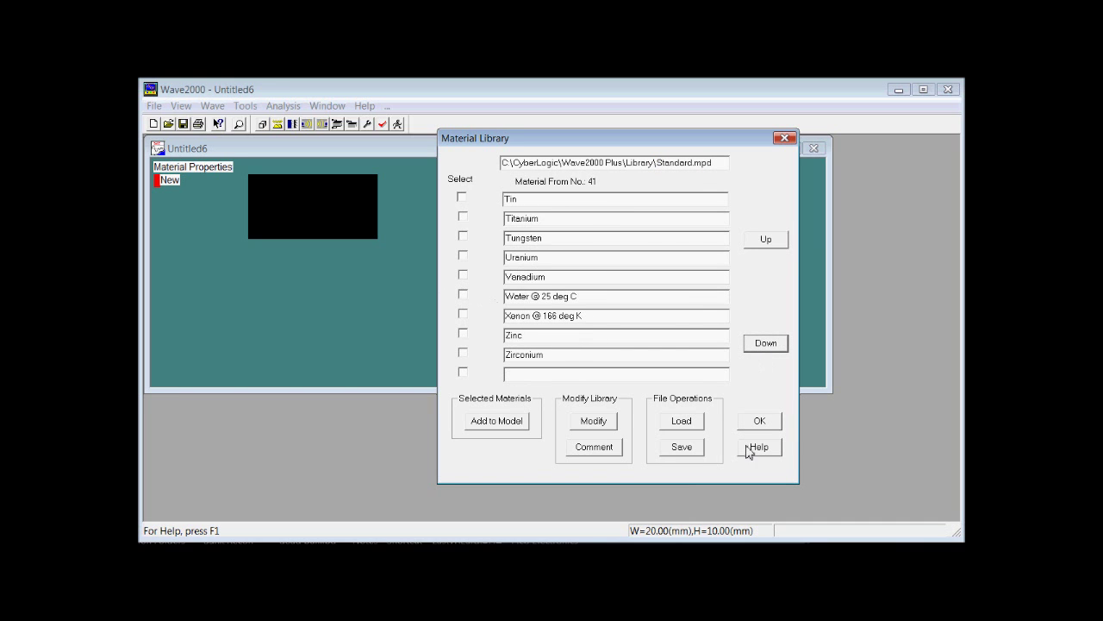
pyautogui.click(681, 421)
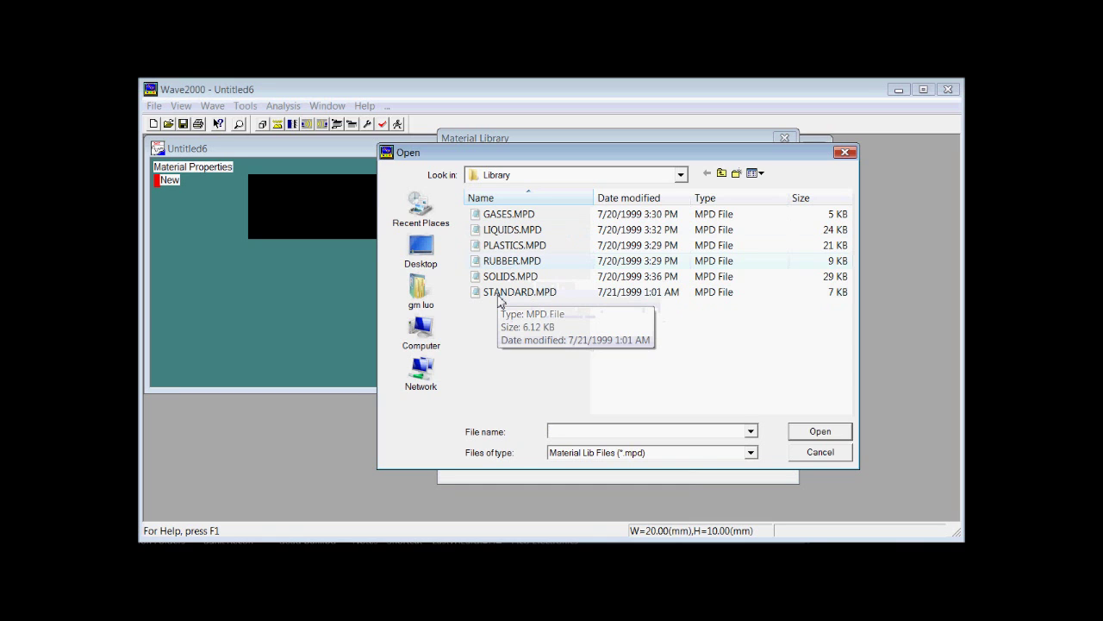
pyautogui.click(817, 454)
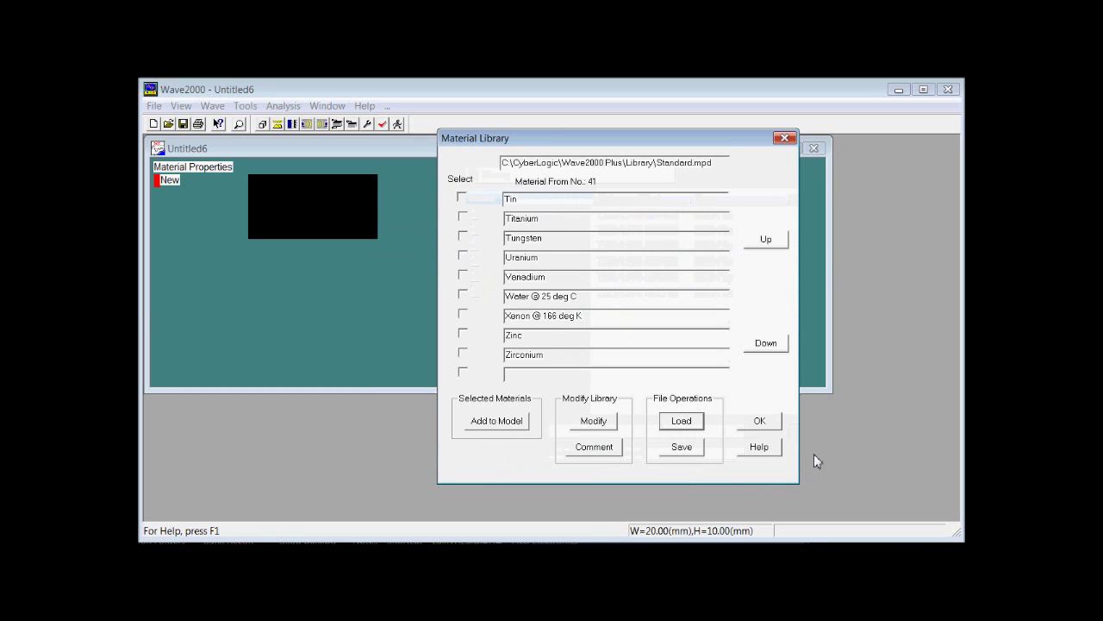
# Step: Add Water @ 25 deg C to the model and apply it to the image with gray level 0
pyautogui.click(462, 296)
pyautogui.click(497, 423)
pyautogui.click(760, 421)
pyautogui.moveTo(569, 263); pyautogui.dragTo(541, 262)
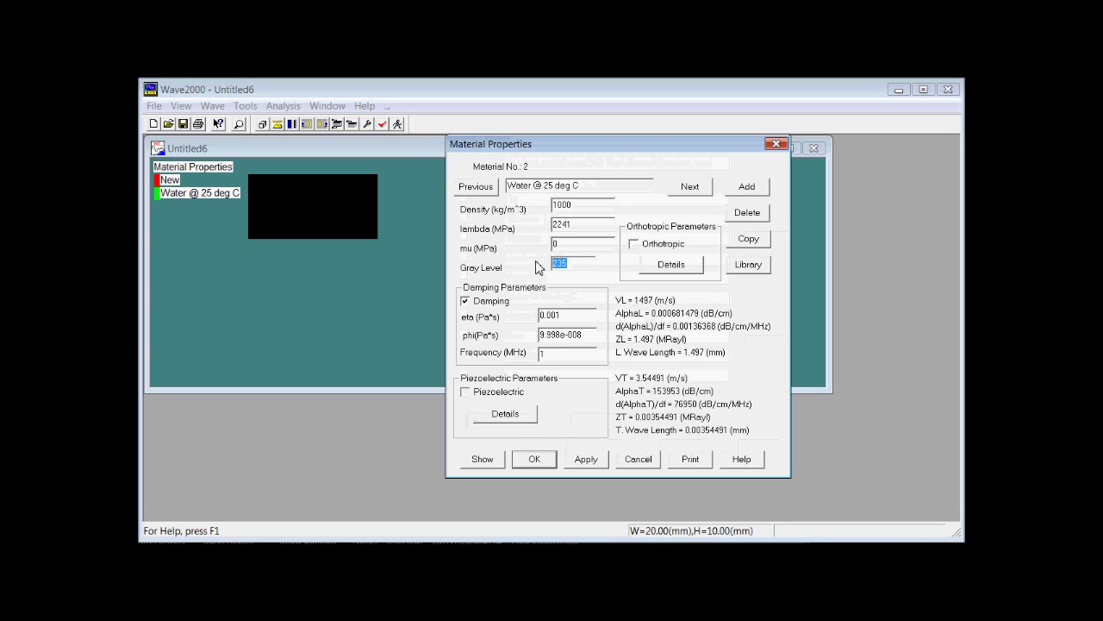
pyautogui.write('0')
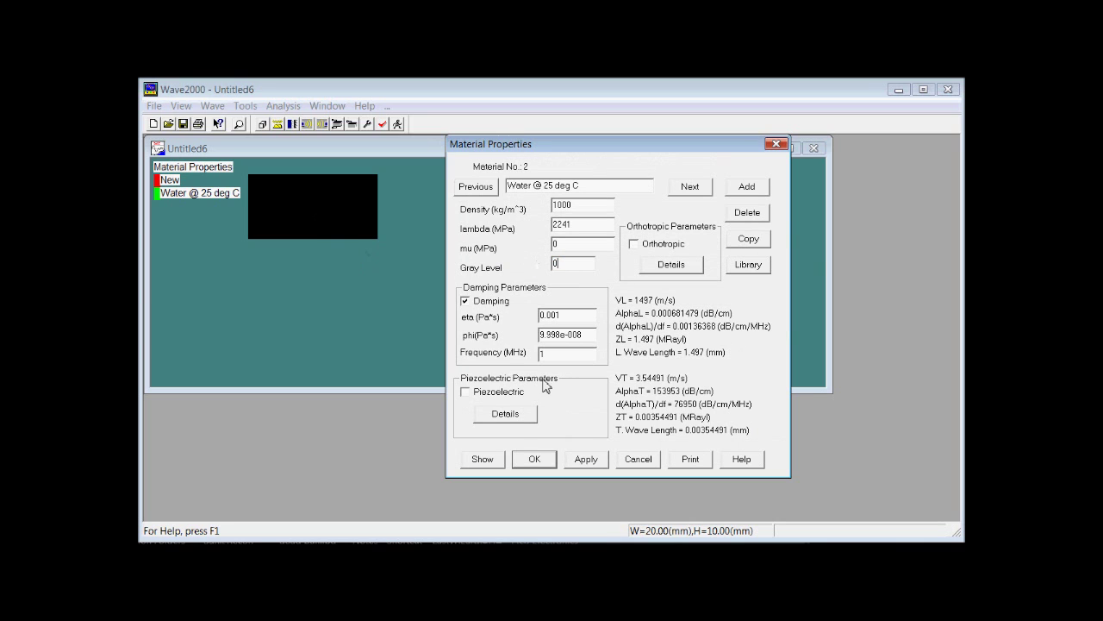
pyautogui.click(586, 460)
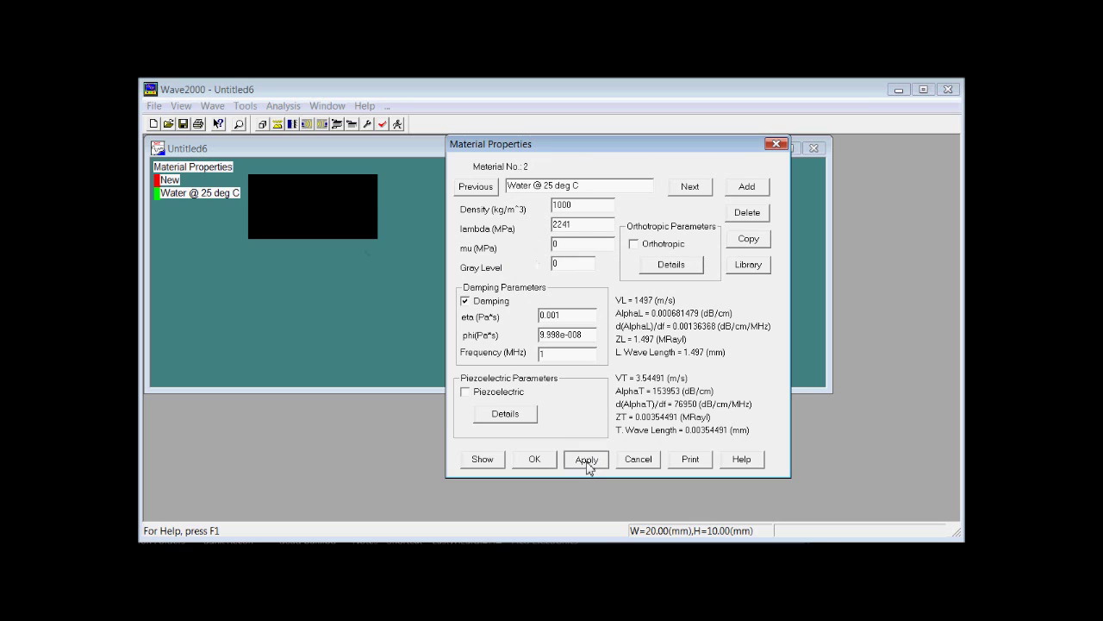
# Step: Delete the placeholder material New and close Material Properties
pyautogui.click(474, 188)
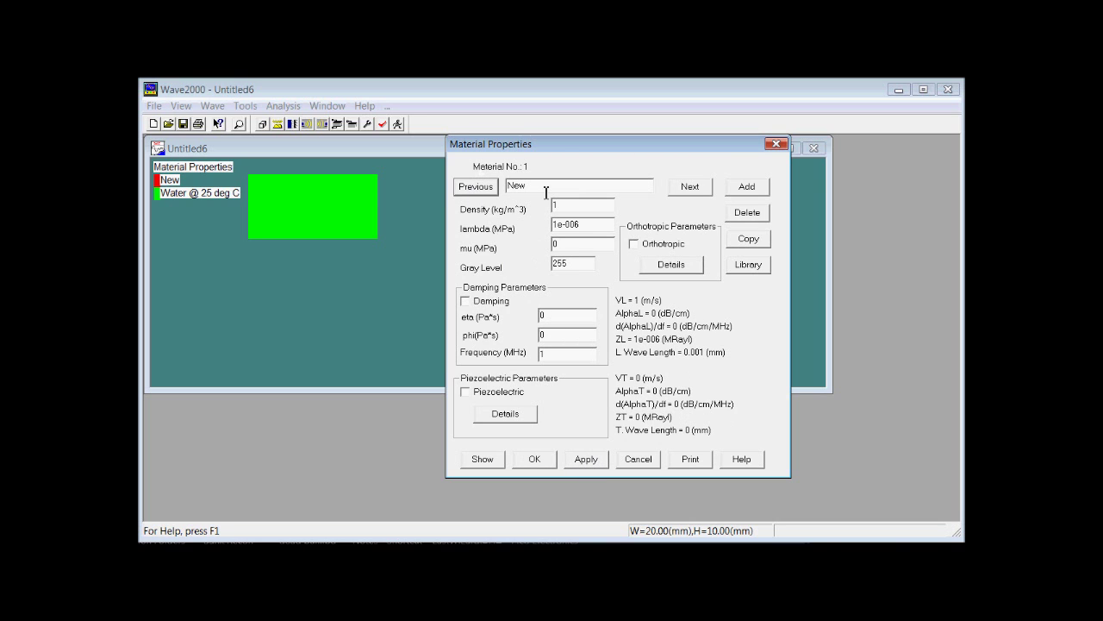
pyautogui.click(747, 214)
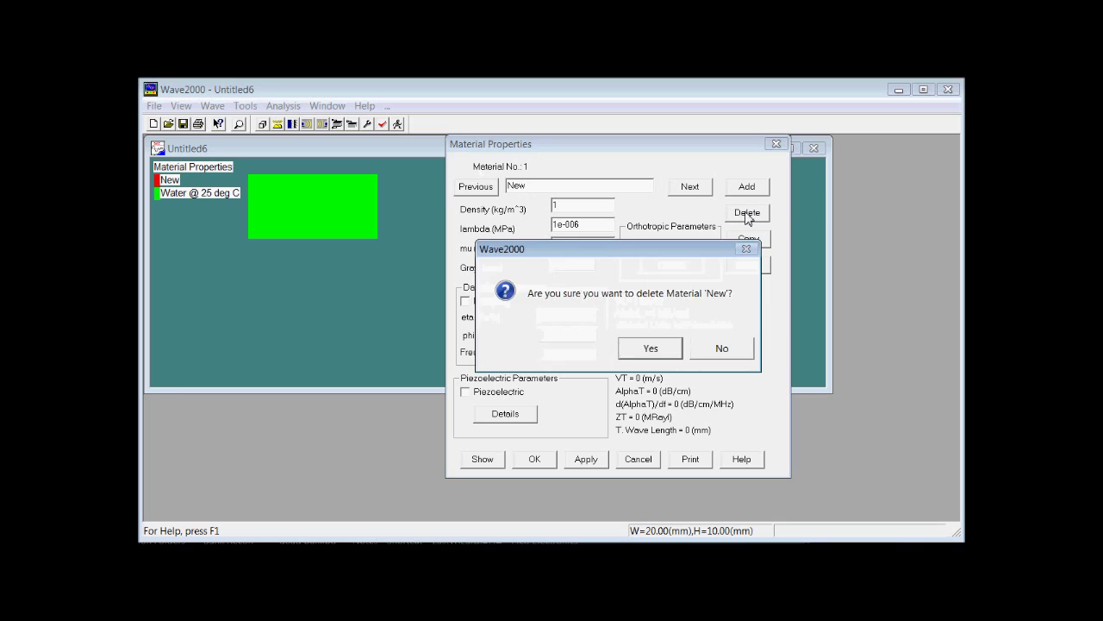
pyautogui.click(643, 349)
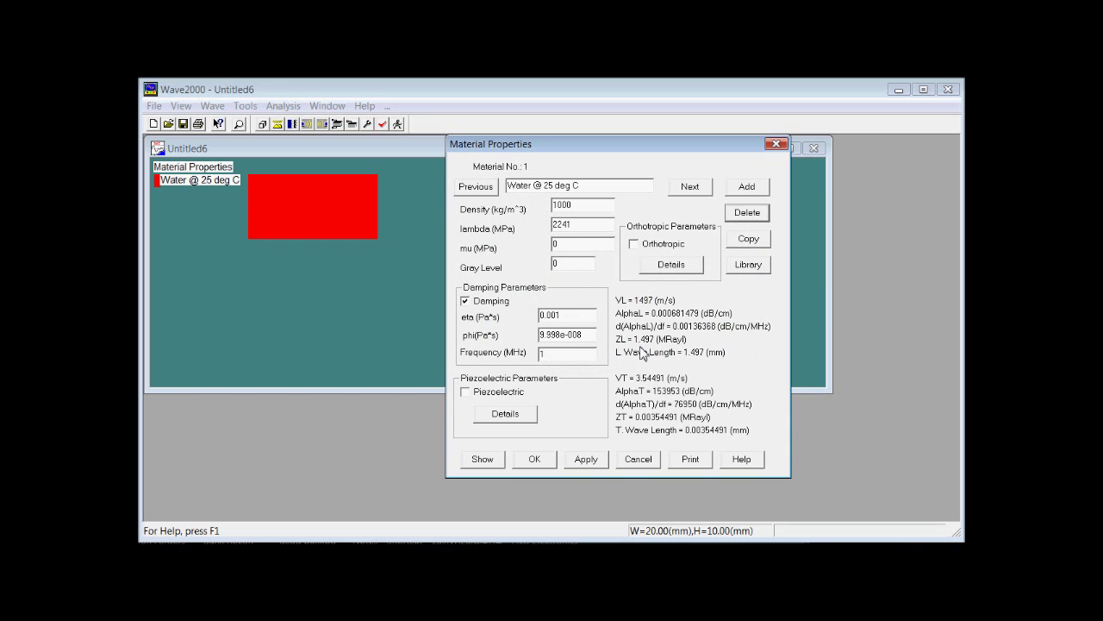
pyautogui.click(536, 461)
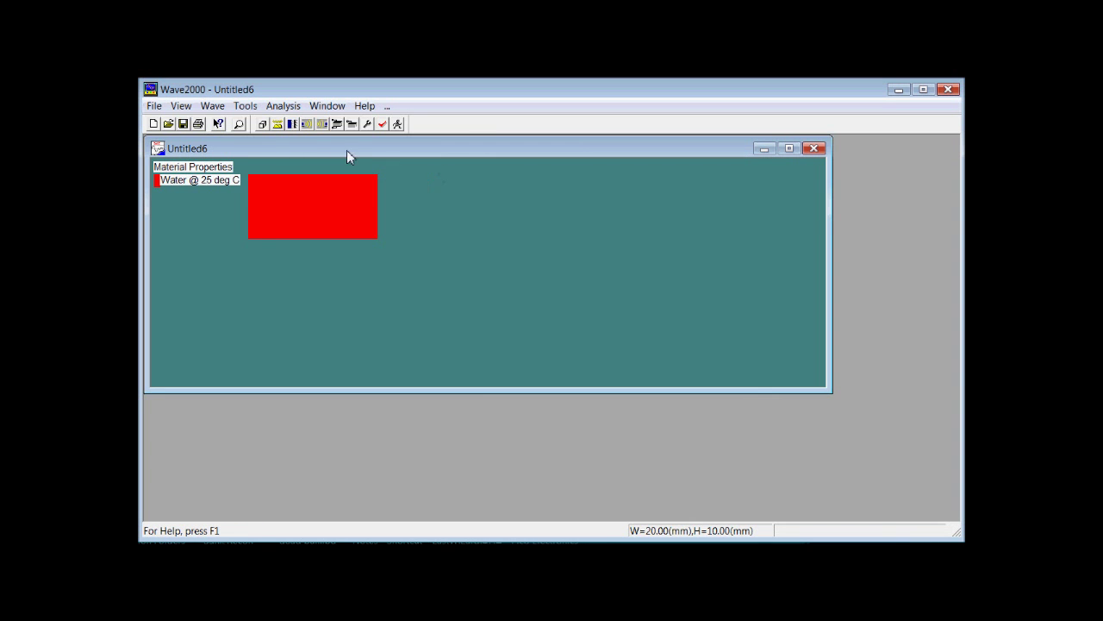
# Step: Add a new wave source and name it 'left'
pyautogui.click(306, 124)
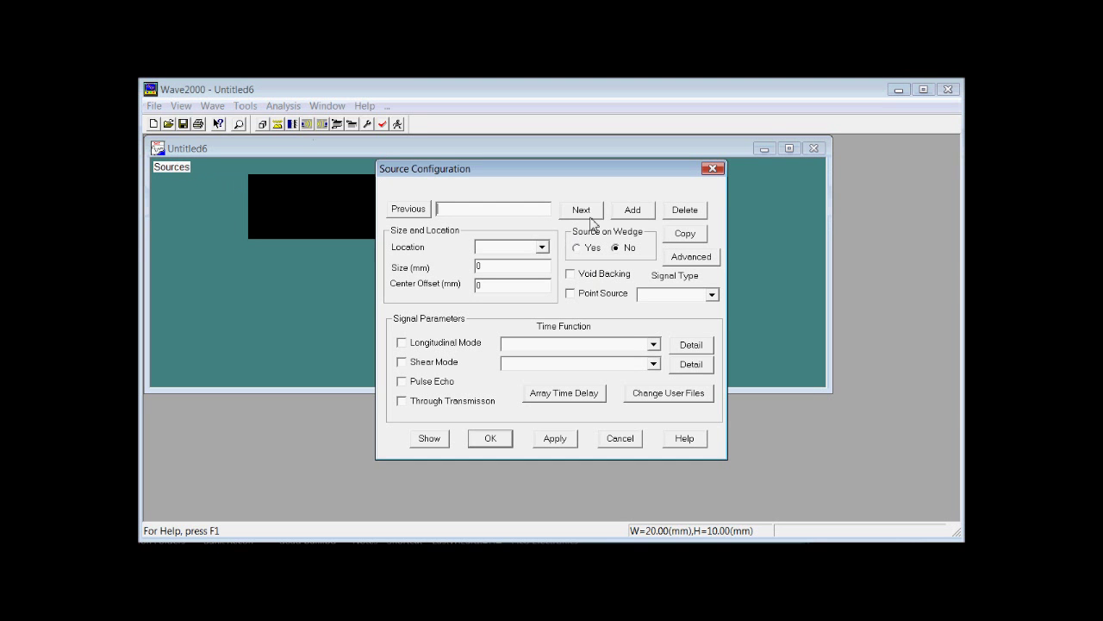
pyautogui.click(623, 216)
pyautogui.moveTo(459, 209); pyautogui.dragTo(410, 209)
pyautogui.press('BackSpace')
pyautogui.write('left')
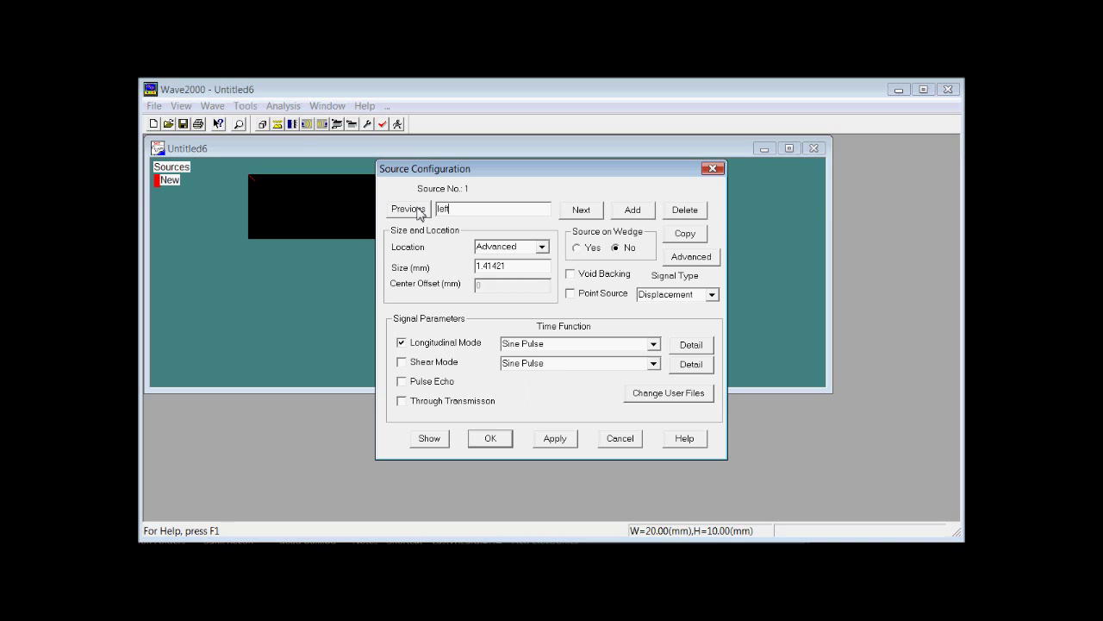
# Step: Place the source on the Left edge with a 5 mm size and apply
pyautogui.click(542, 248)
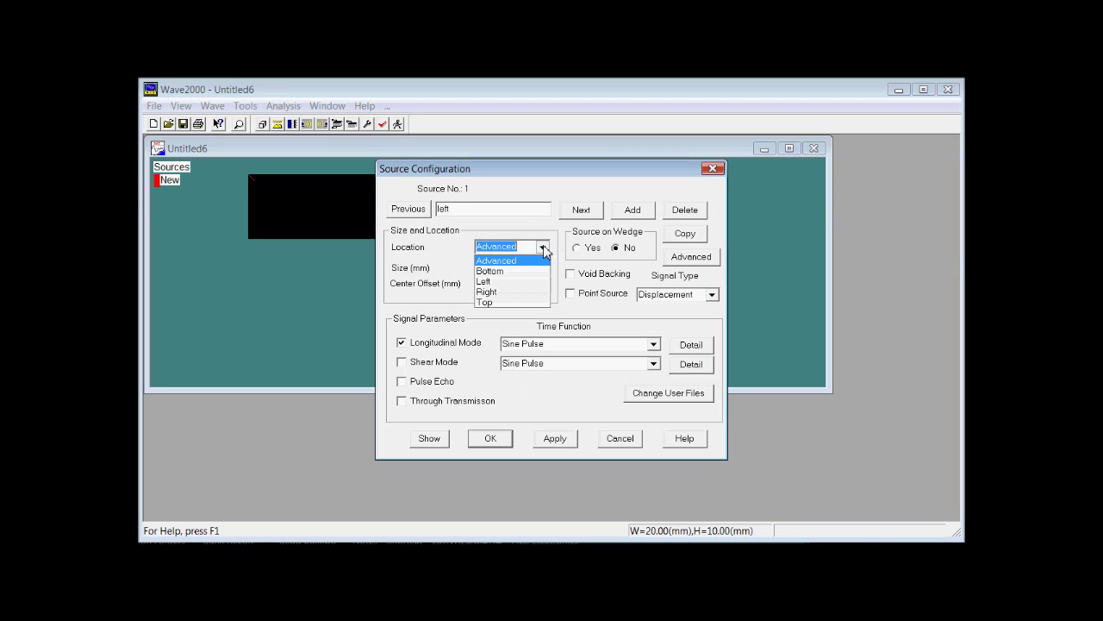
pyautogui.click(513, 281)
pyautogui.press('Tab')
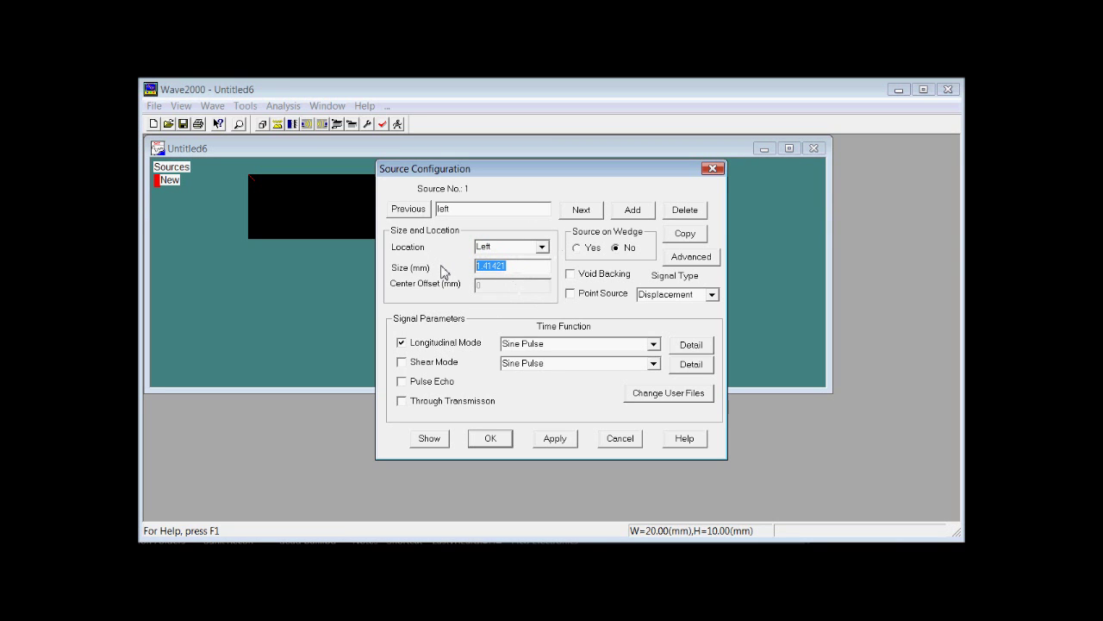
pyautogui.write('5')
pyautogui.click(555, 438)
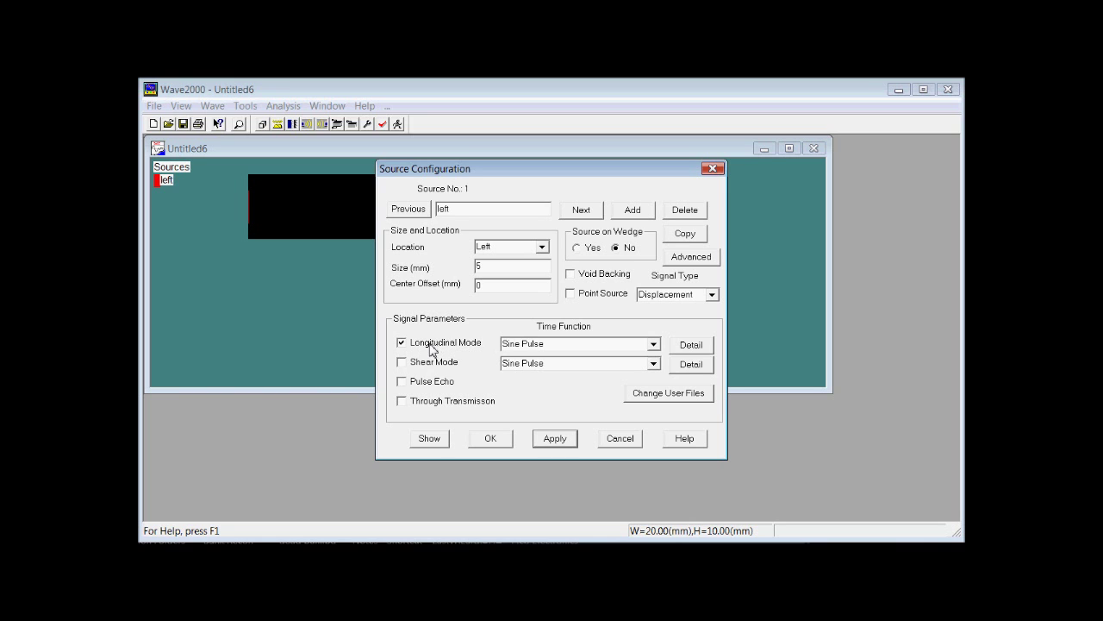
pyautogui.click(654, 345)
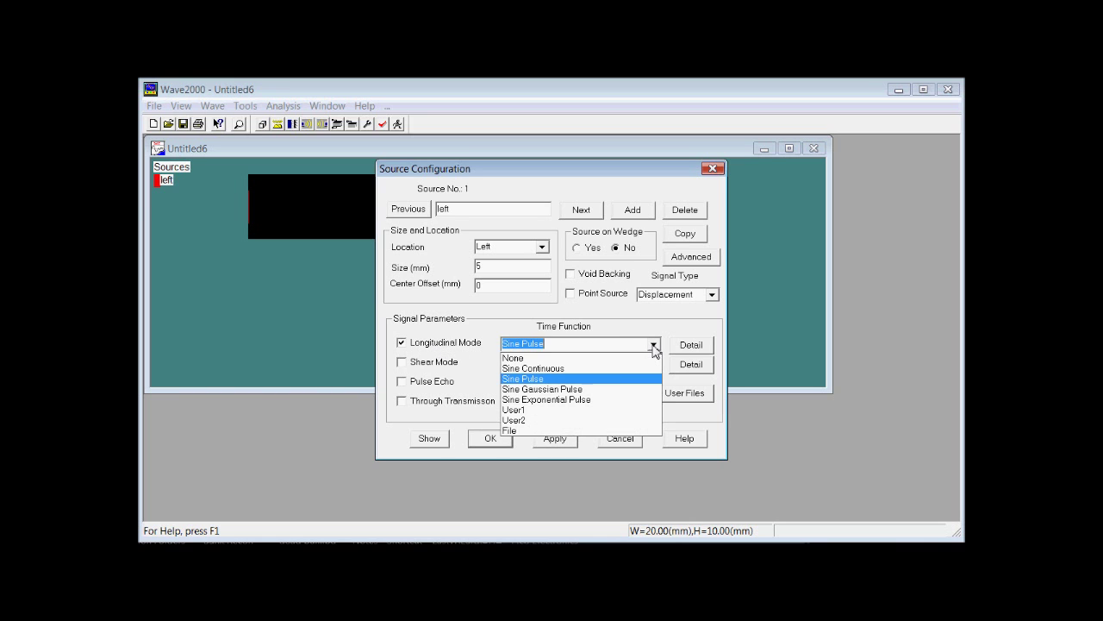
# Step: Set the longitudinal time function to File using mySource.wtf, with 3 µs duration and amplitude 1
pyautogui.click(525, 431)
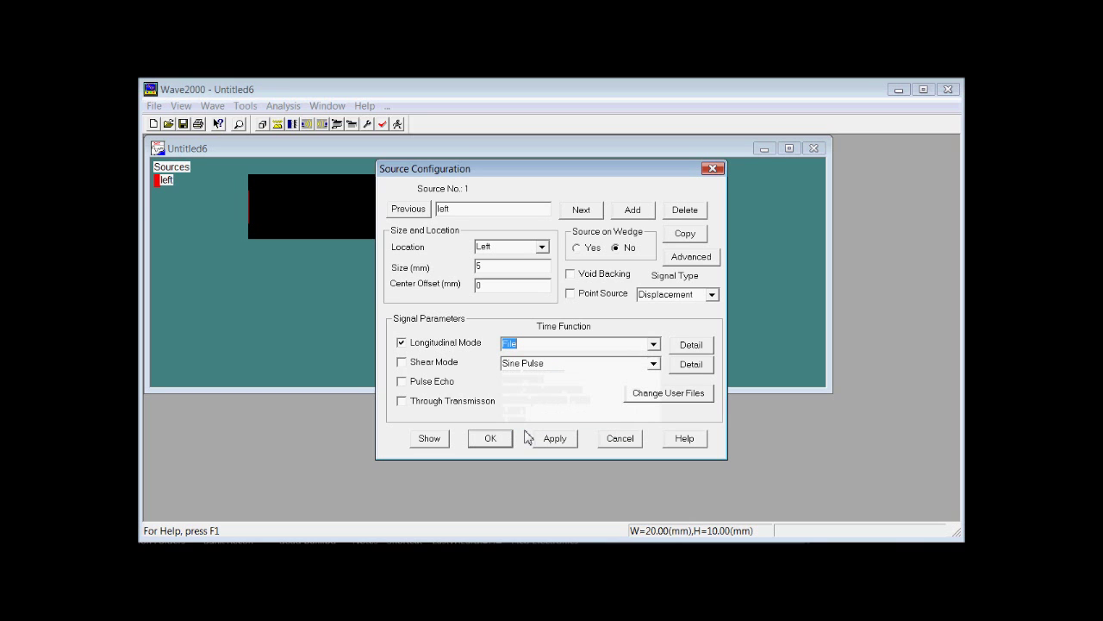
pyautogui.click(693, 345)
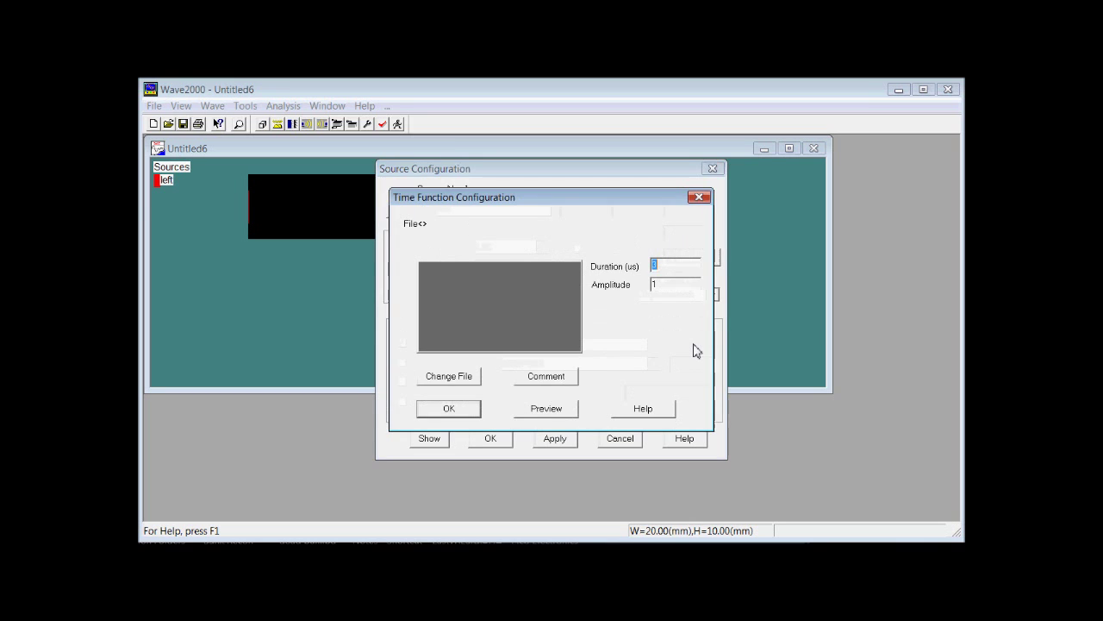
pyautogui.click(449, 377)
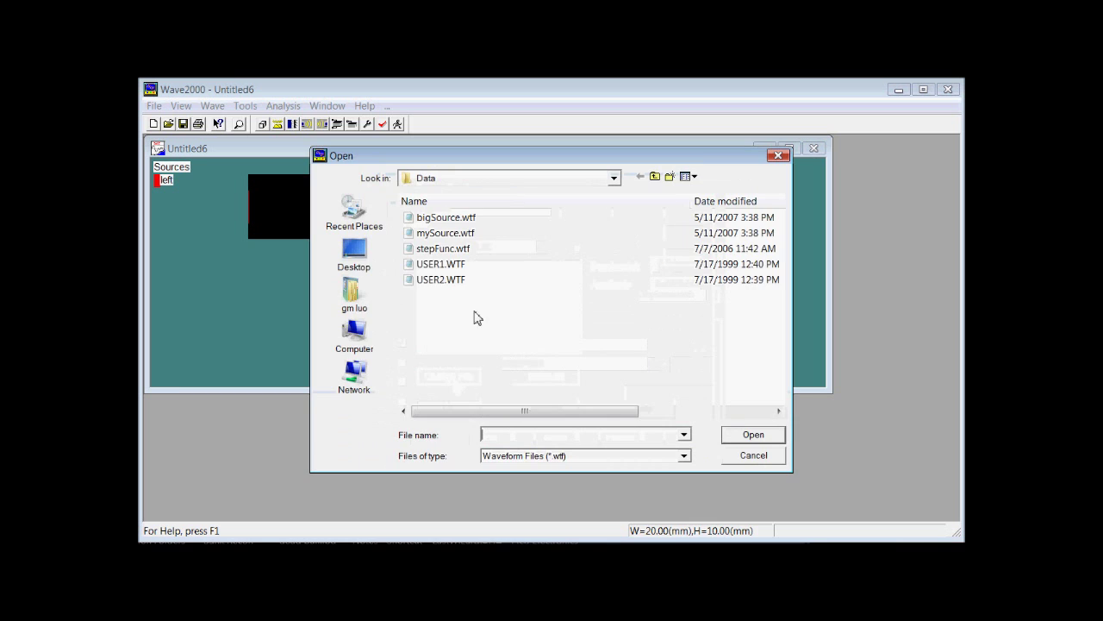
pyautogui.click(449, 235)
pyautogui.click(733, 434)
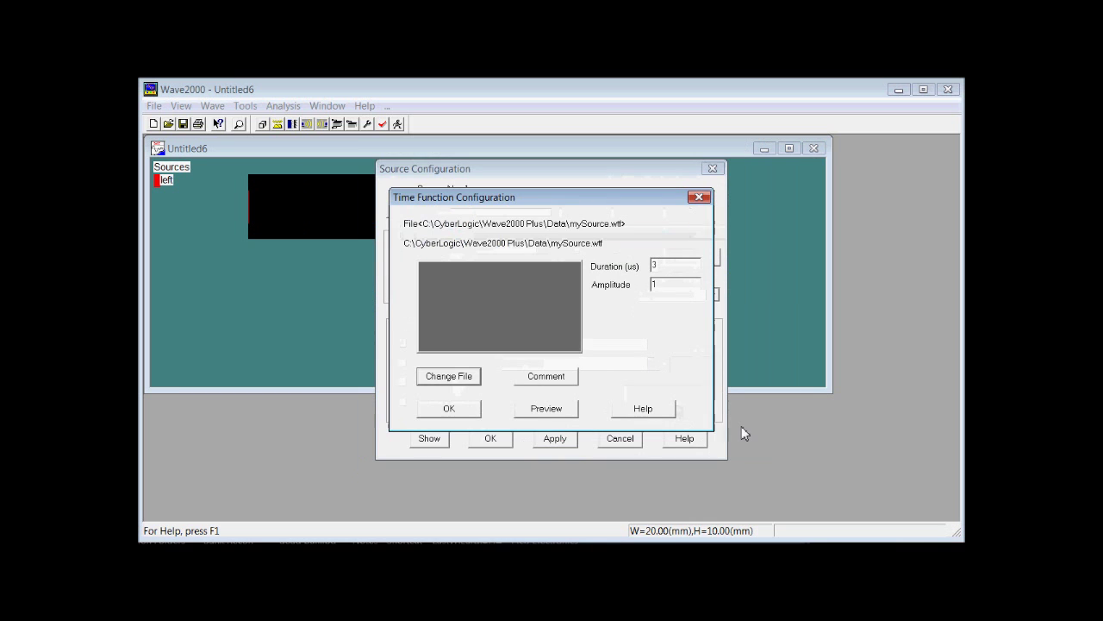
pyautogui.click(546, 410)
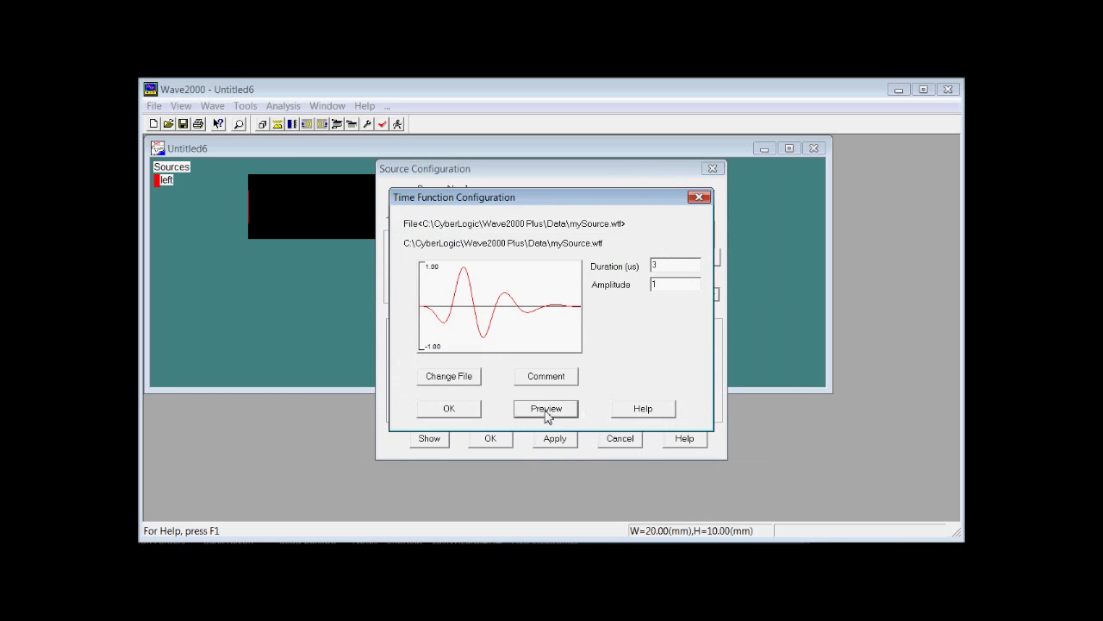
pyautogui.doubleClick(679, 265)
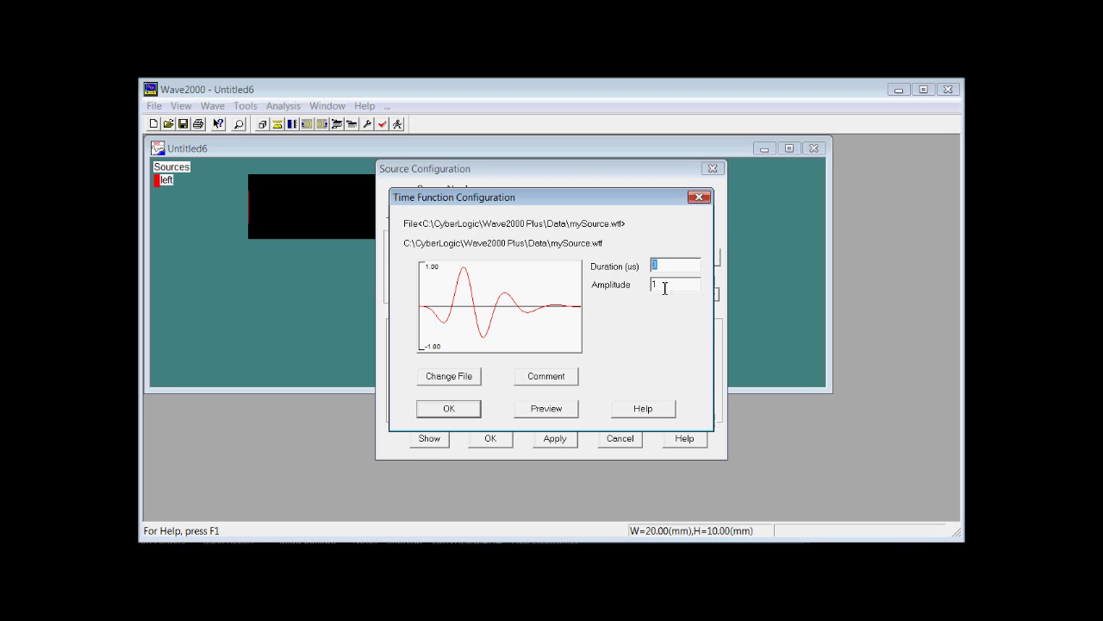
pyautogui.press('Tab')
pyautogui.click(448, 413)
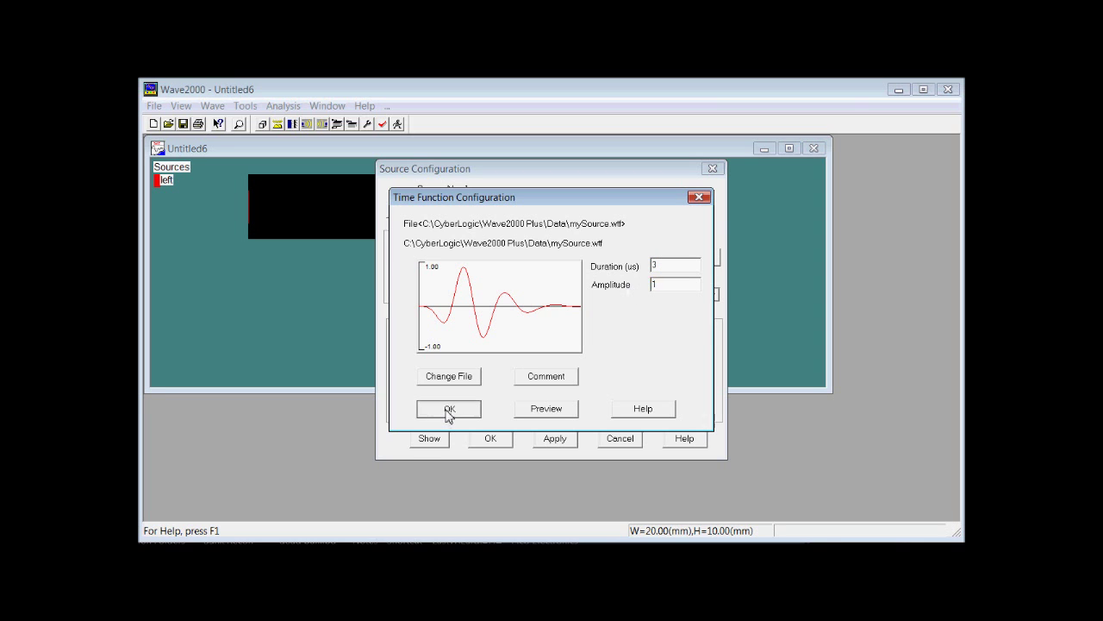
# Step: Confirm the source configuration, run the simulation and dismiss the rigid body motion warning
pyautogui.click(492, 441)
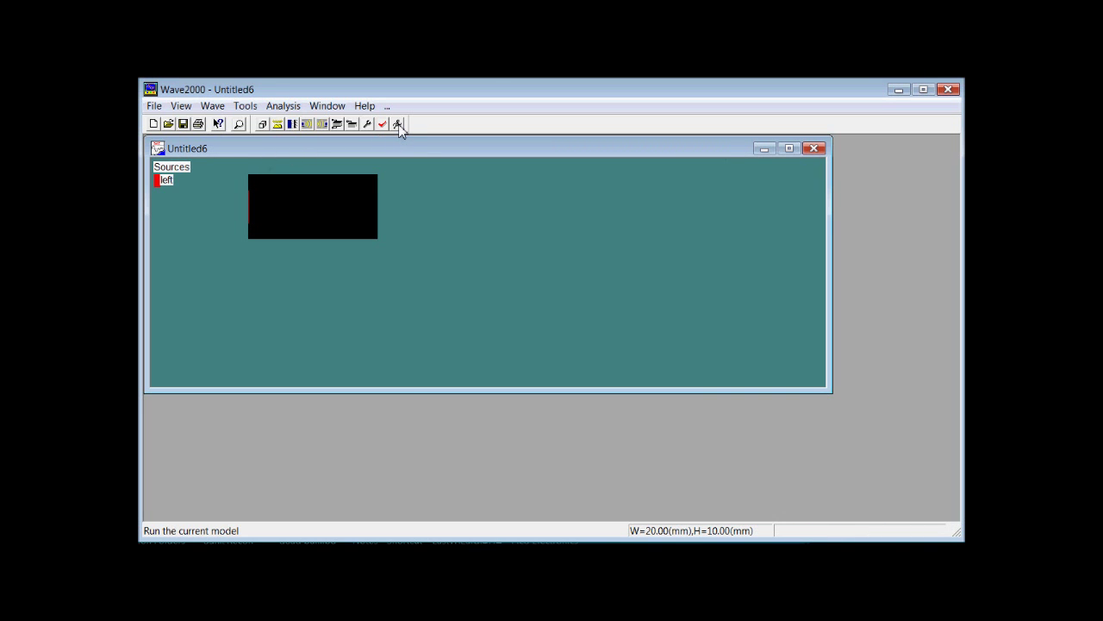
pyautogui.click(397, 124)
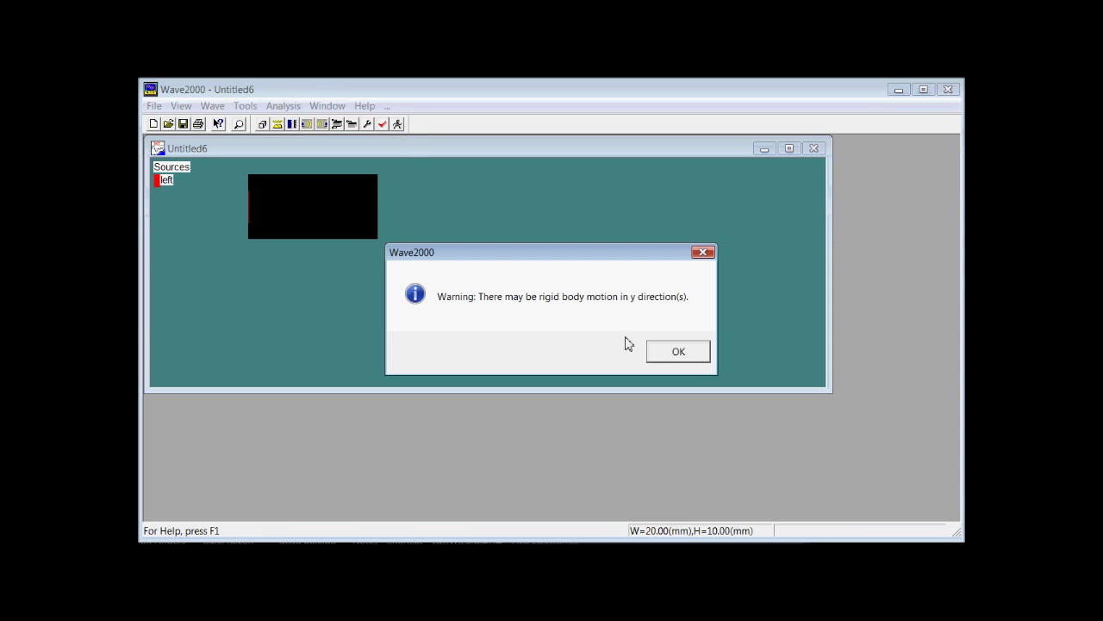
pyautogui.click(670, 354)
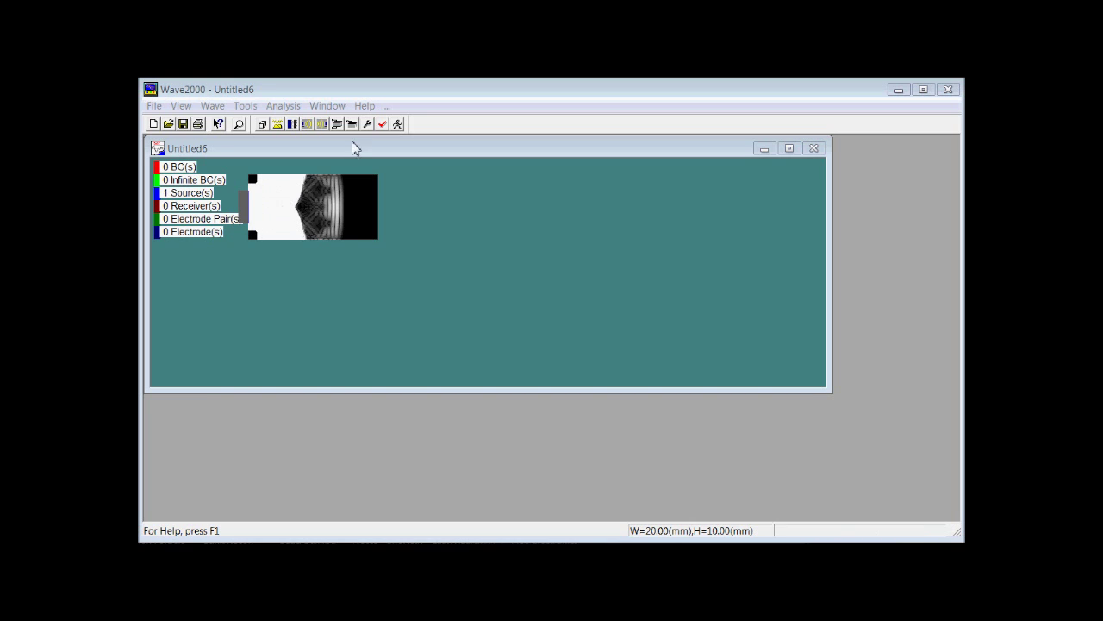
# Step: Change the job Time Step Scale to 0.9, then run again past the rigid body warning
pyautogui.click(367, 124)
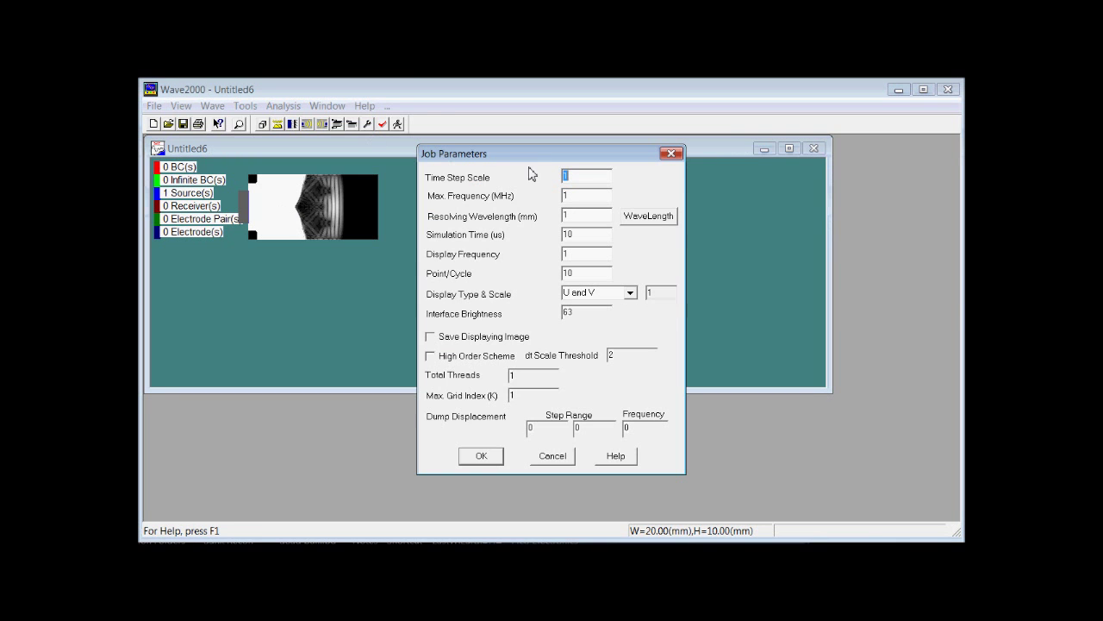
pyautogui.moveTo(538, 158); pyautogui.dragTo(655, 109)
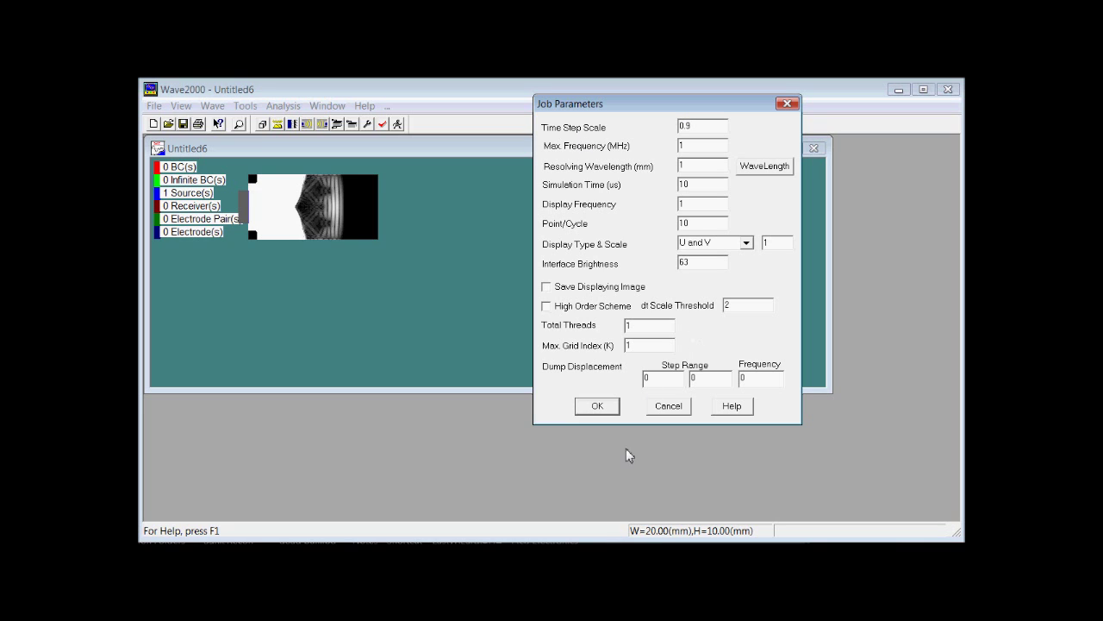
pyautogui.click(598, 409)
pyautogui.click(599, 408)
pyautogui.click(398, 125)
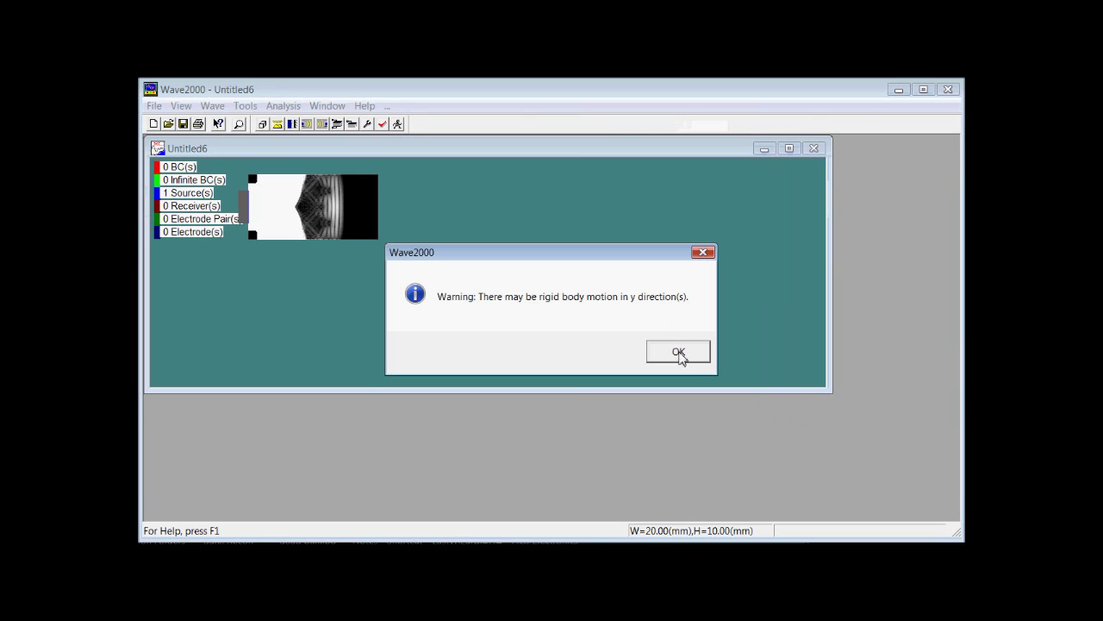
pyautogui.click(678, 351)
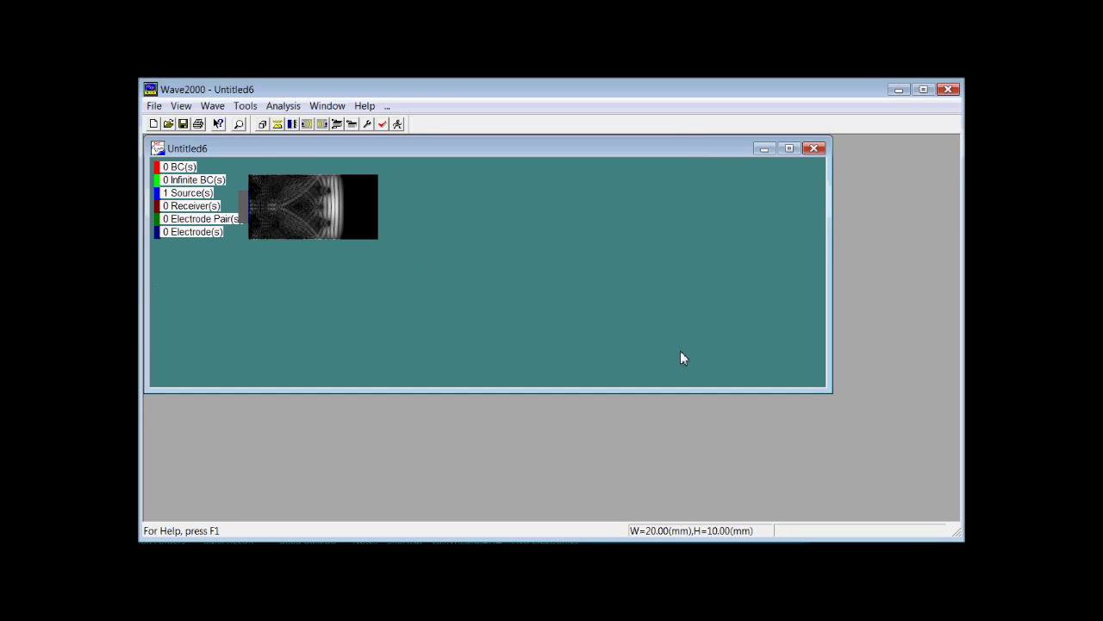
# Step: In Job Parameters, replace Simulation Time with 20 µs and set Display Frequency to 10
pyautogui.click(367, 124)
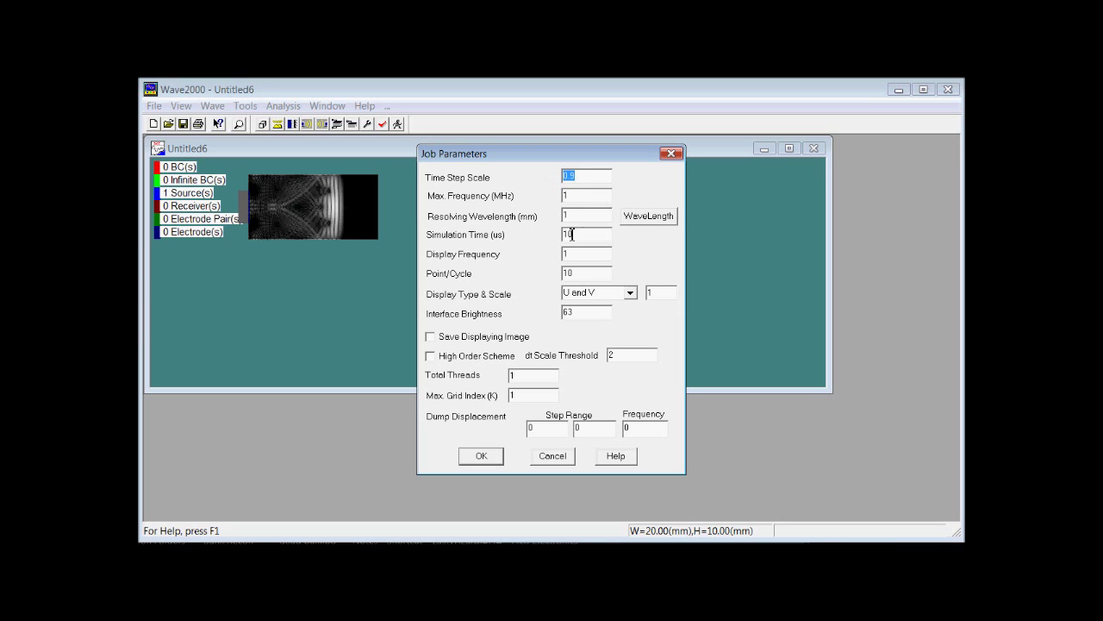
pyautogui.moveTo(569, 233); pyautogui.dragTo(562, 234)
# Step: Confirm the 20 µs job settings, run the simulation and dismiss the rigid body warning
pyautogui.click(490, 458)
pyautogui.click(396, 124)
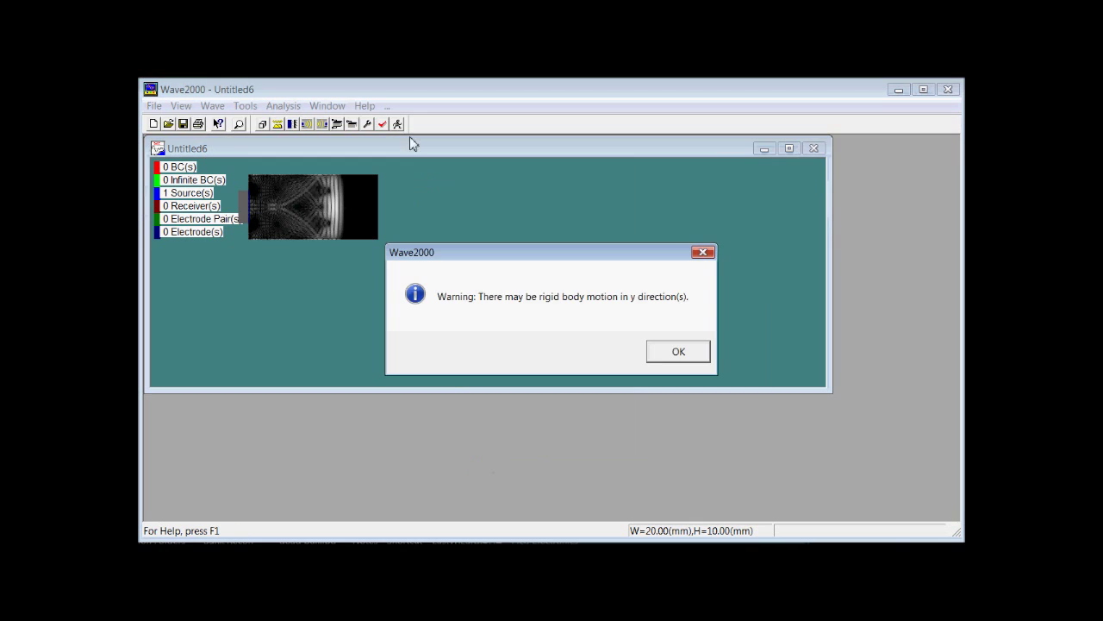
pyautogui.click(678, 353)
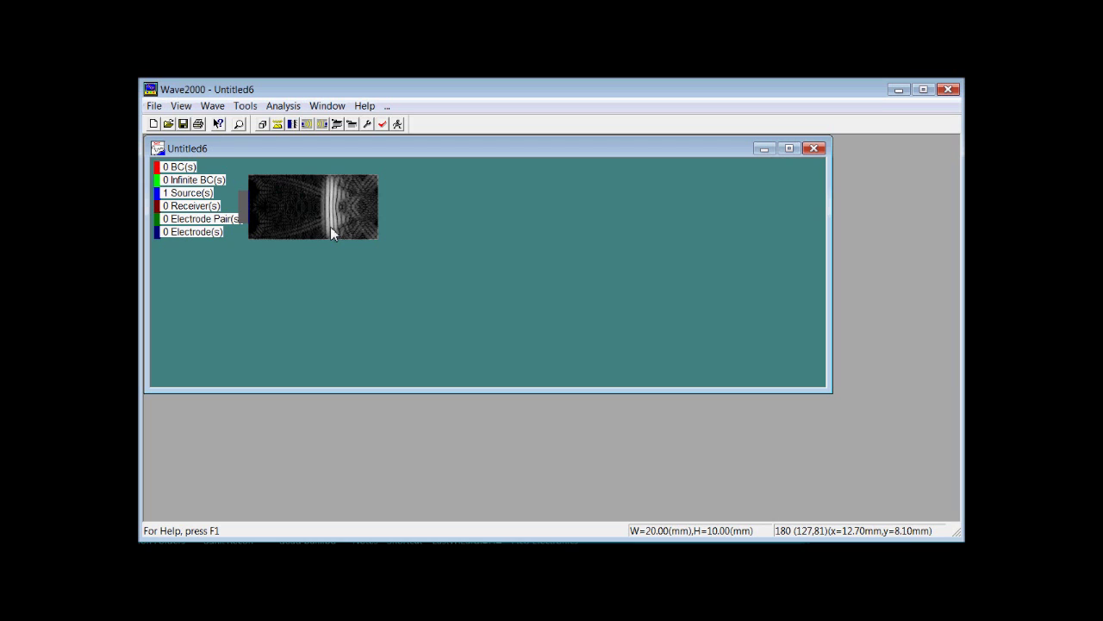
# Step: Add a receiver named right on the model's Right edge with a 5 mm size
pyautogui.click(322, 123)
pyautogui.moveTo(465, 185); pyautogui.dragTo(489, 162)
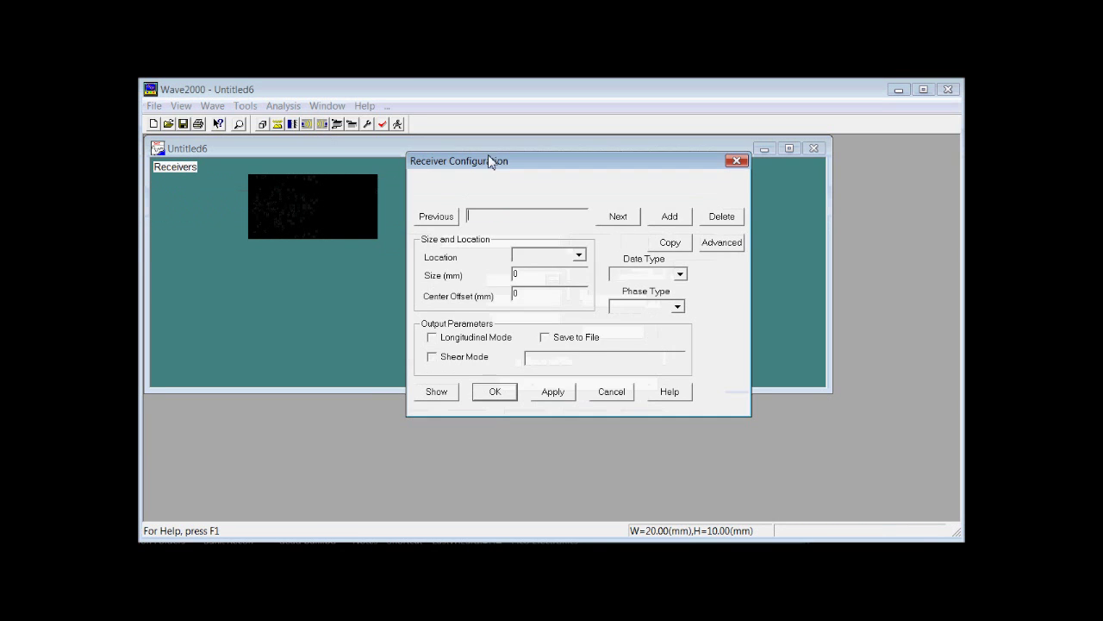
pyautogui.click(669, 216)
pyautogui.moveTo(547, 217); pyautogui.dragTo(426, 217)
pyautogui.write('1.41421')
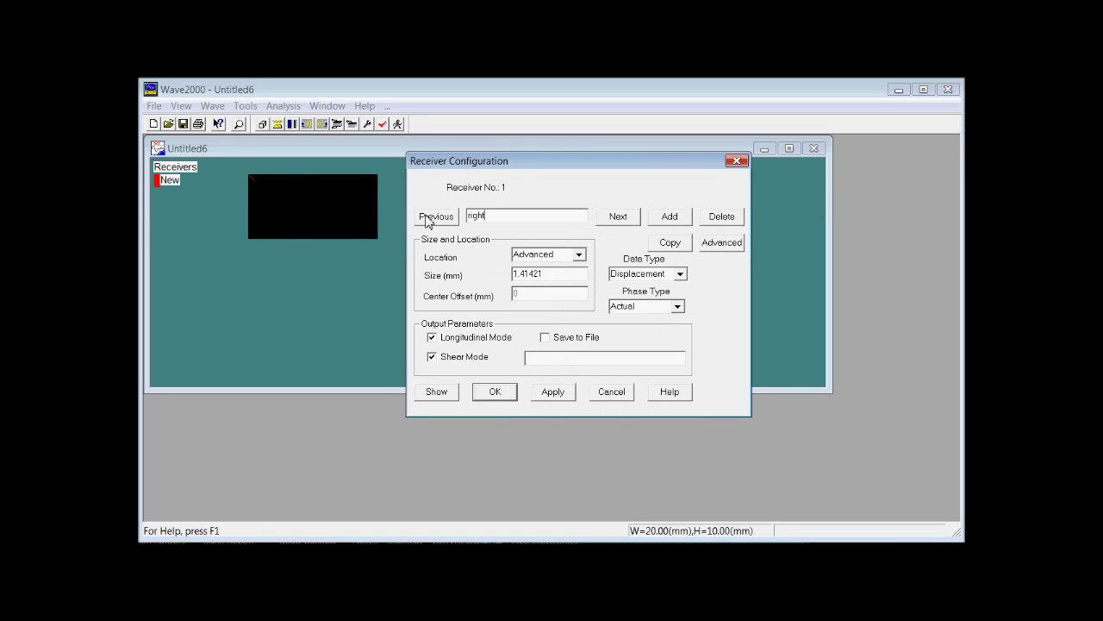
pyautogui.click(579, 256)
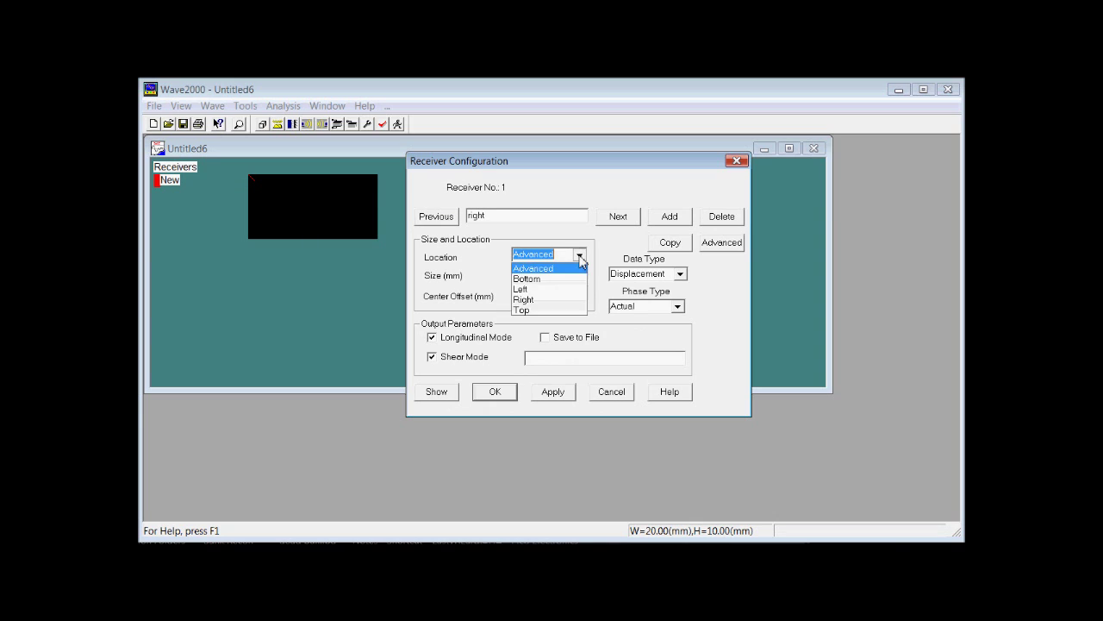
pyautogui.click(545, 302)
pyautogui.moveTo(549, 274); pyautogui.dragTo(507, 279)
pyautogui.write('5')
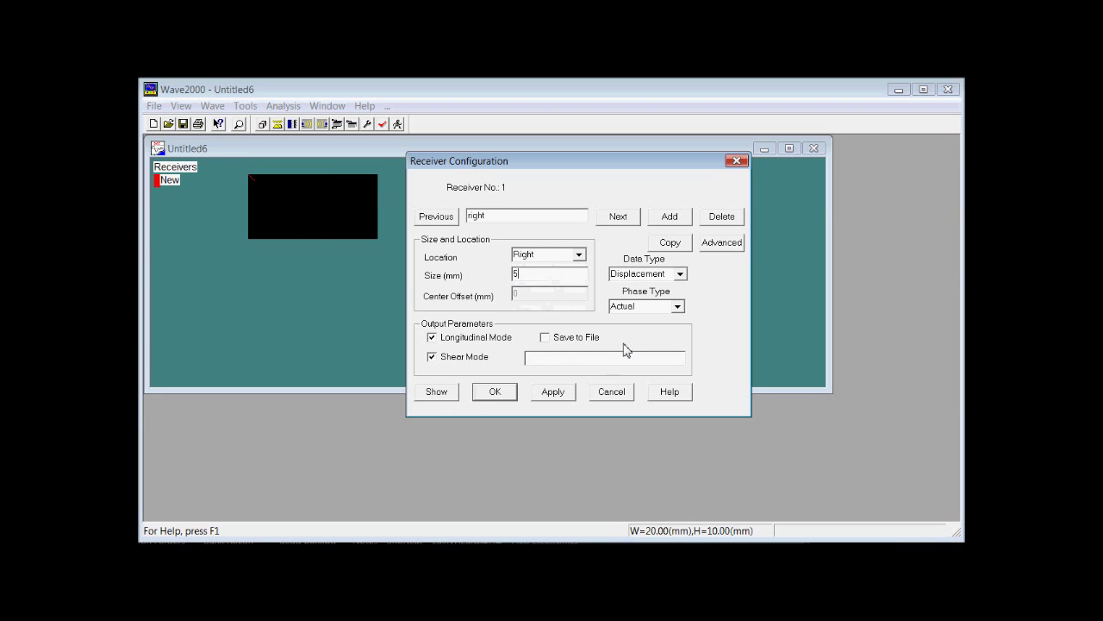
pyautogui.click(553, 390)
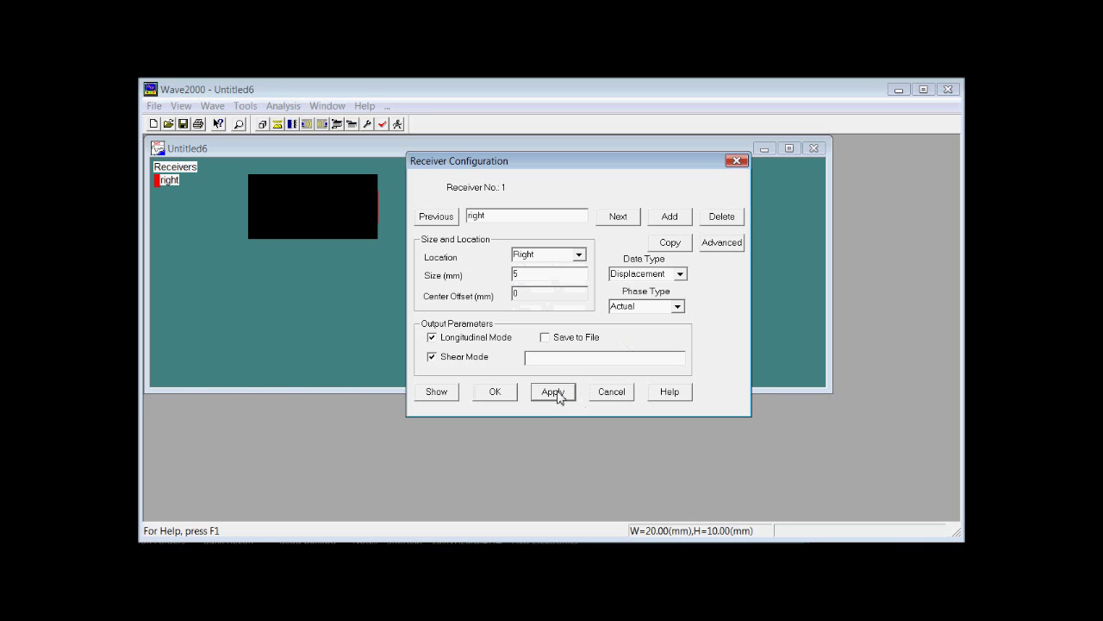
# Step: Decline saving the right receiver's signal output to file
pyautogui.click(546, 339)
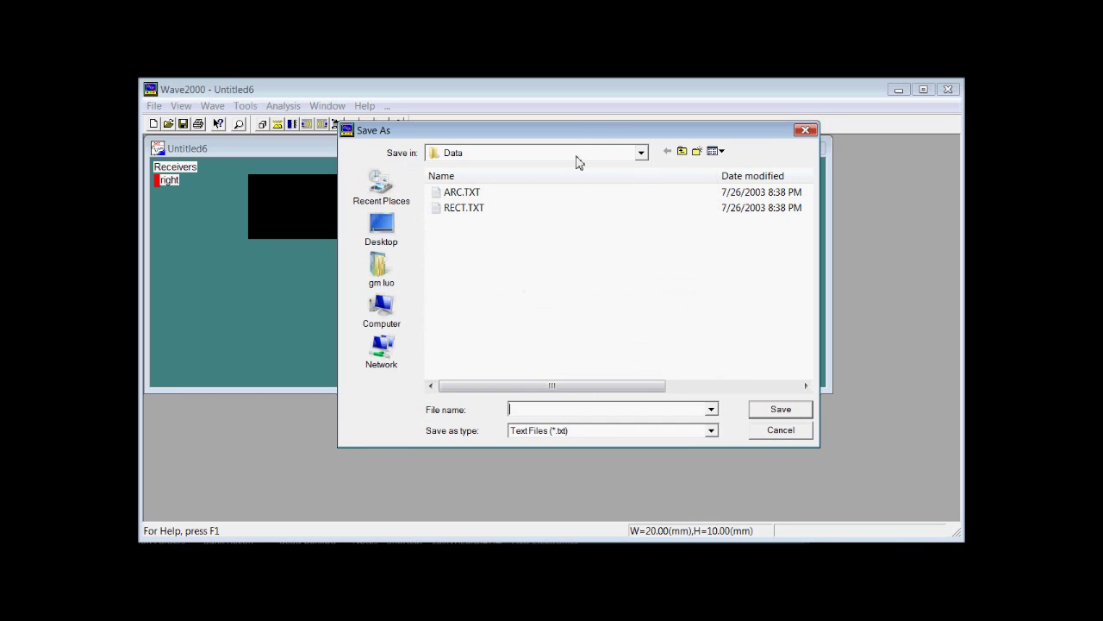
pyautogui.moveTo(573, 131); pyautogui.dragTo(666, 118)
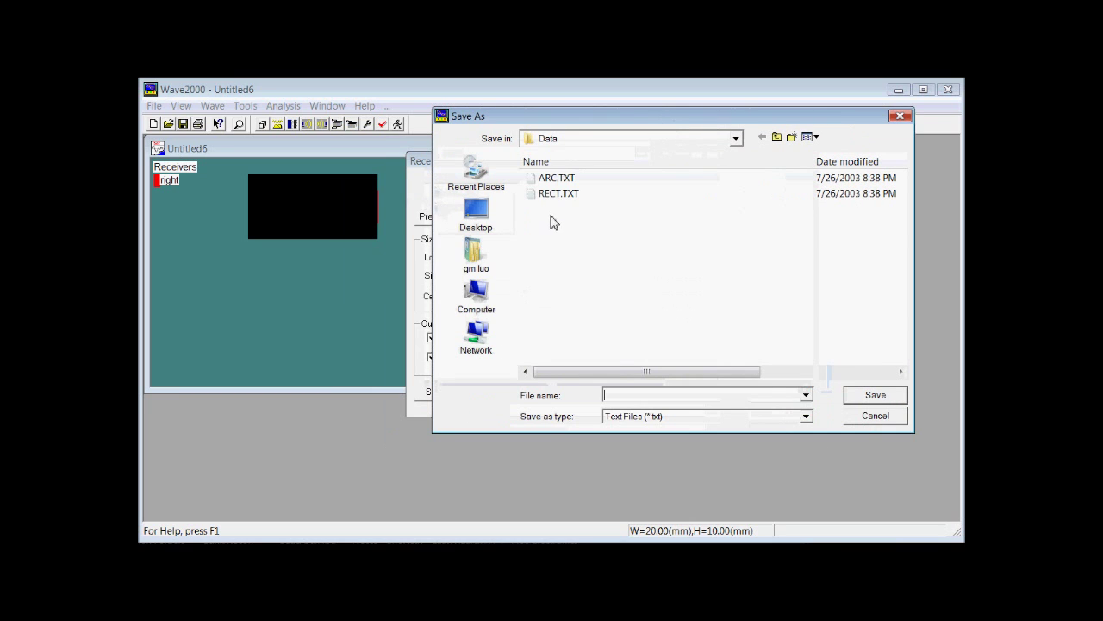
pyautogui.click(875, 416)
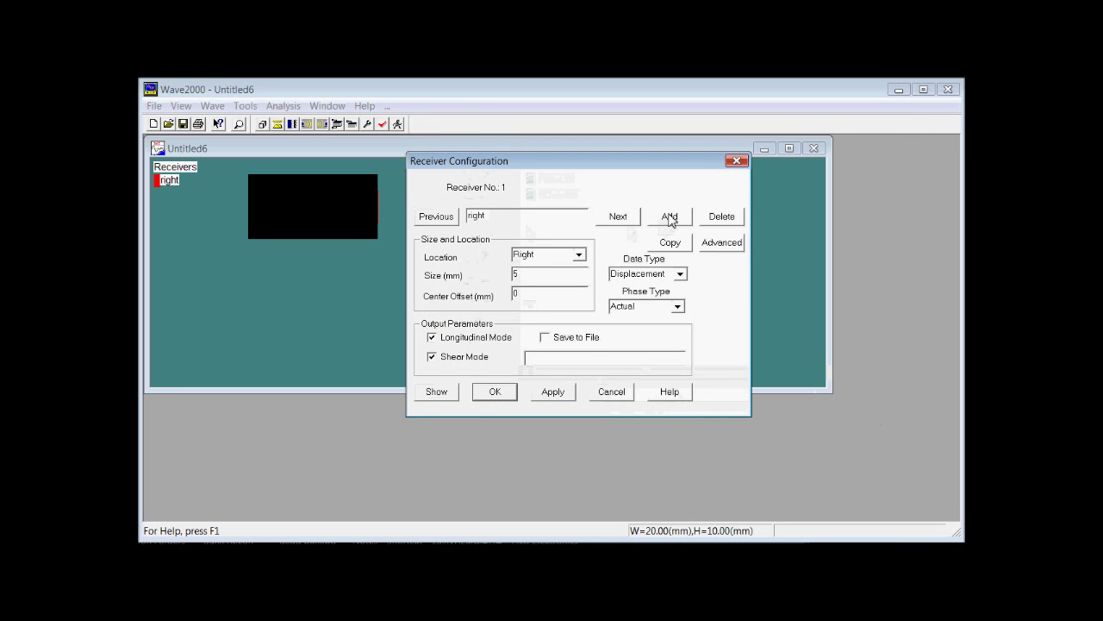
# Step: Add a second receiver named middle with a 5 mm size
pyautogui.click(671, 221)
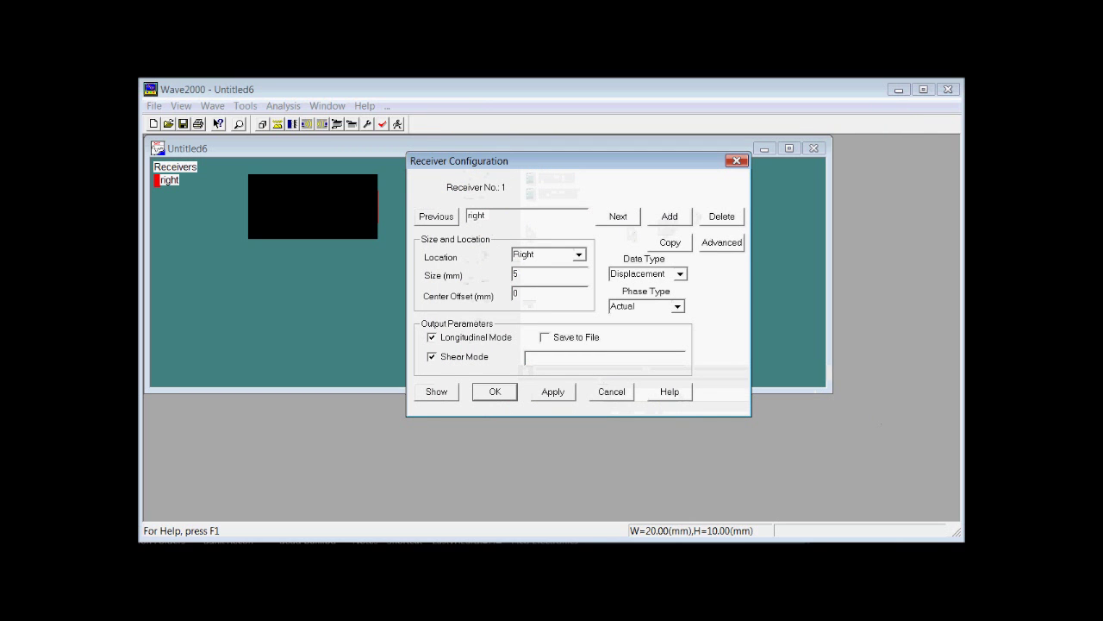
pyautogui.click(673, 217)
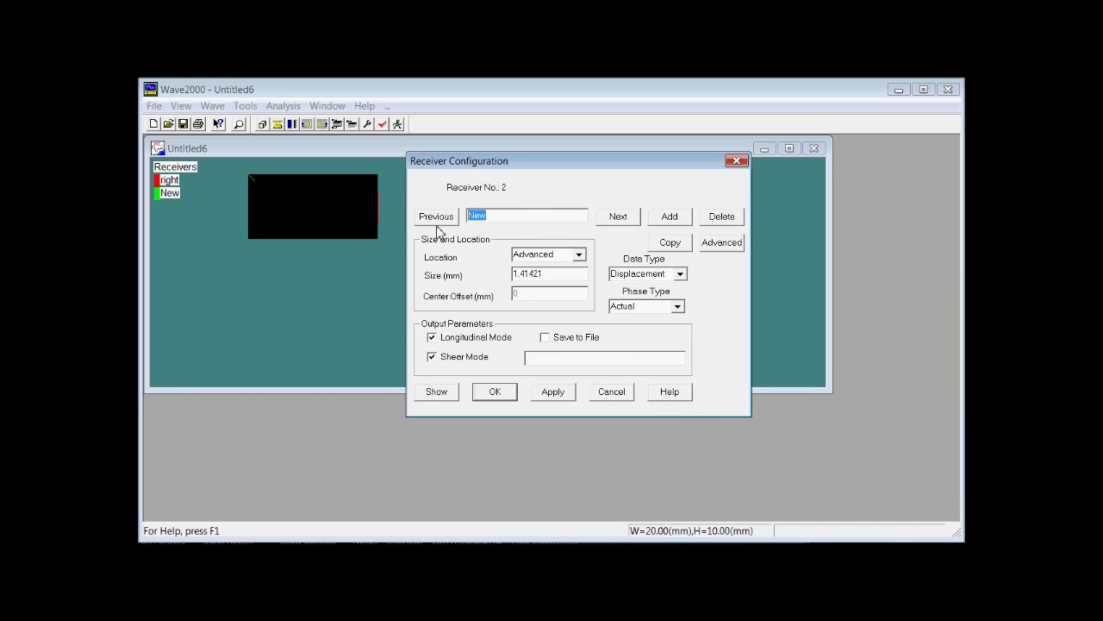
pyautogui.write('middle')
pyautogui.click(580, 254)
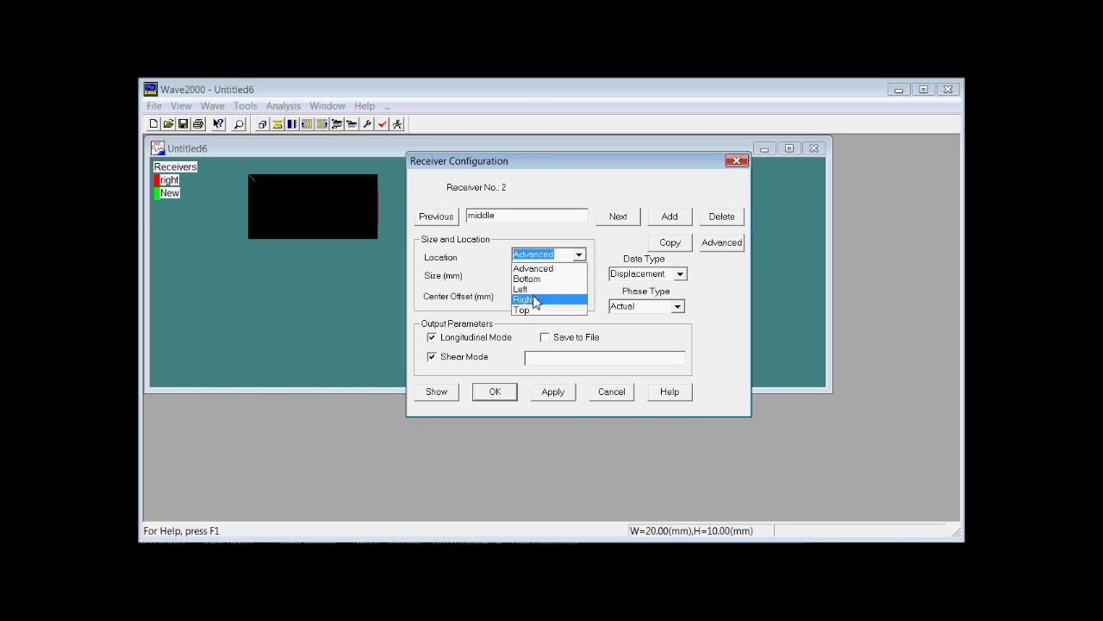
pyautogui.click(535, 300)
pyautogui.press('Tab')
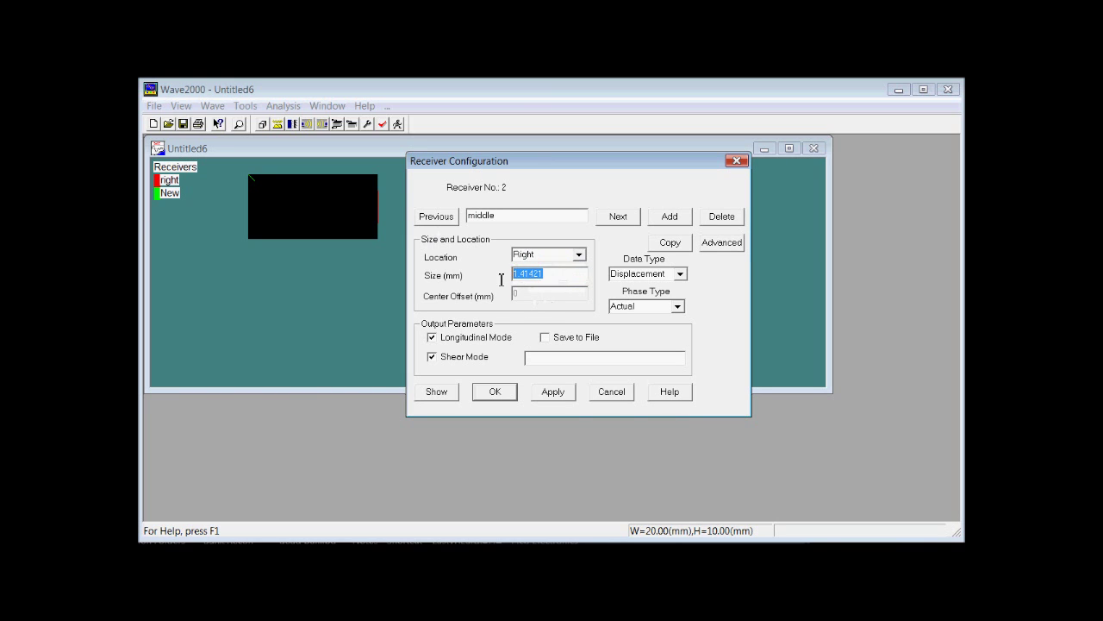
pyautogui.write('5')
pyautogui.click(563, 398)
# Step: Place the middle receiver at X Start and X End 10 mm, keeping Displacement data
pyautogui.click(724, 247)
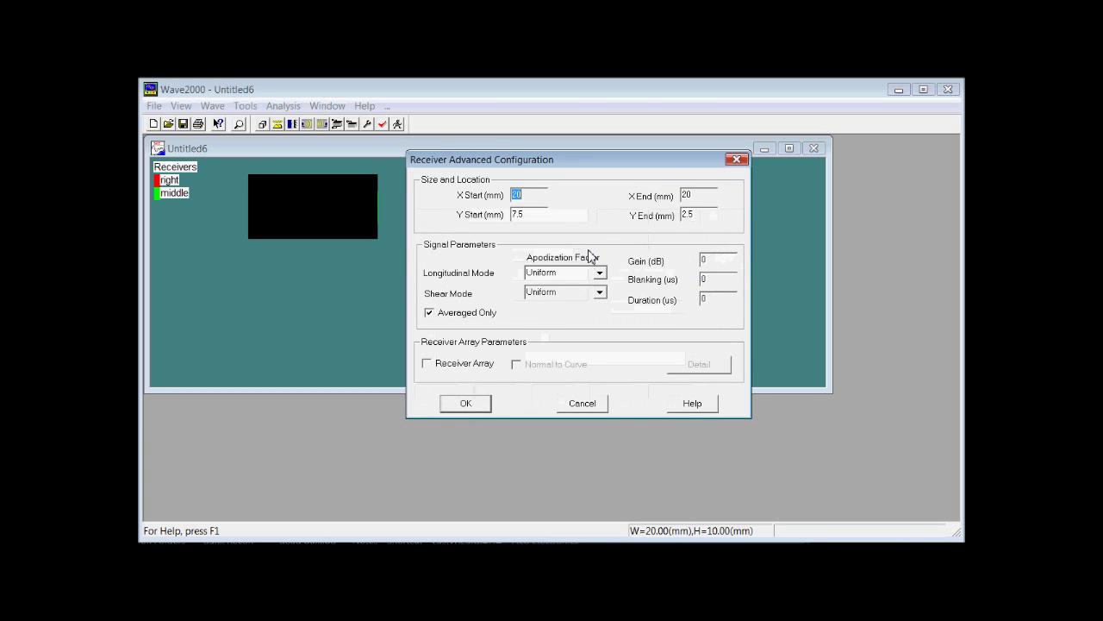
pyautogui.write('10')
pyautogui.doubleClick(692, 195)
pyautogui.write('10')
pyautogui.click(460, 405)
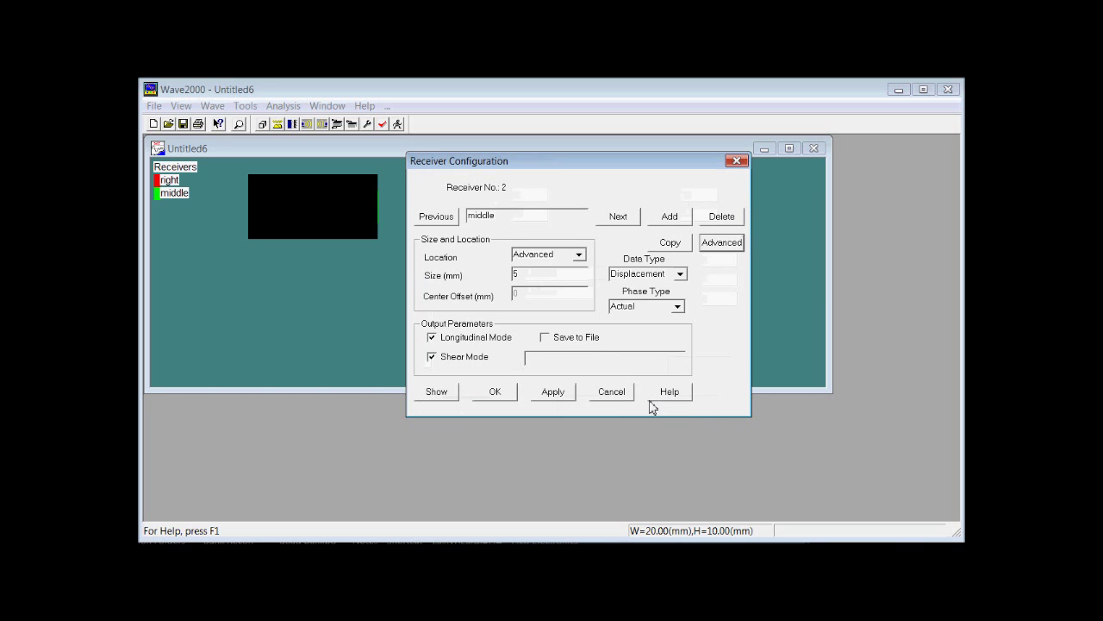
pyautogui.click(556, 398)
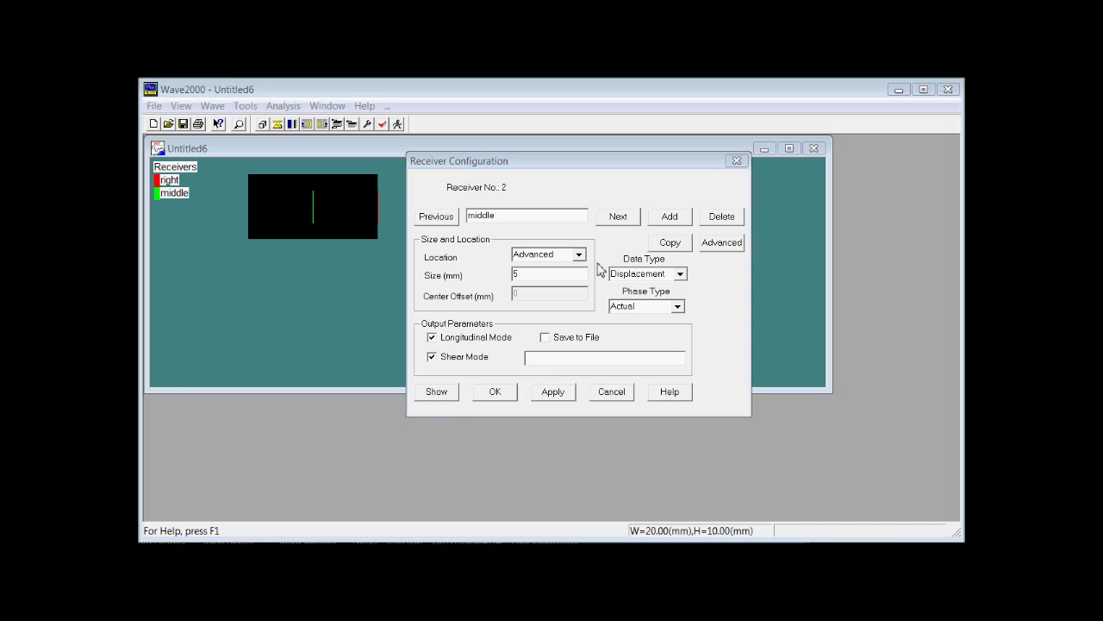
pyautogui.click(680, 274)
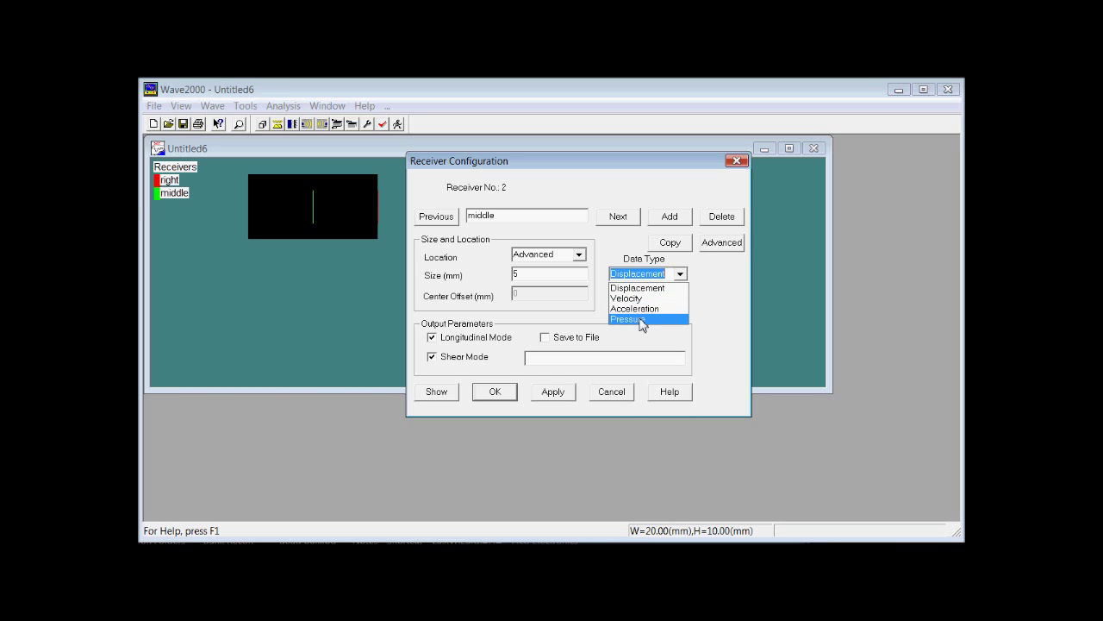
pyautogui.click(724, 317)
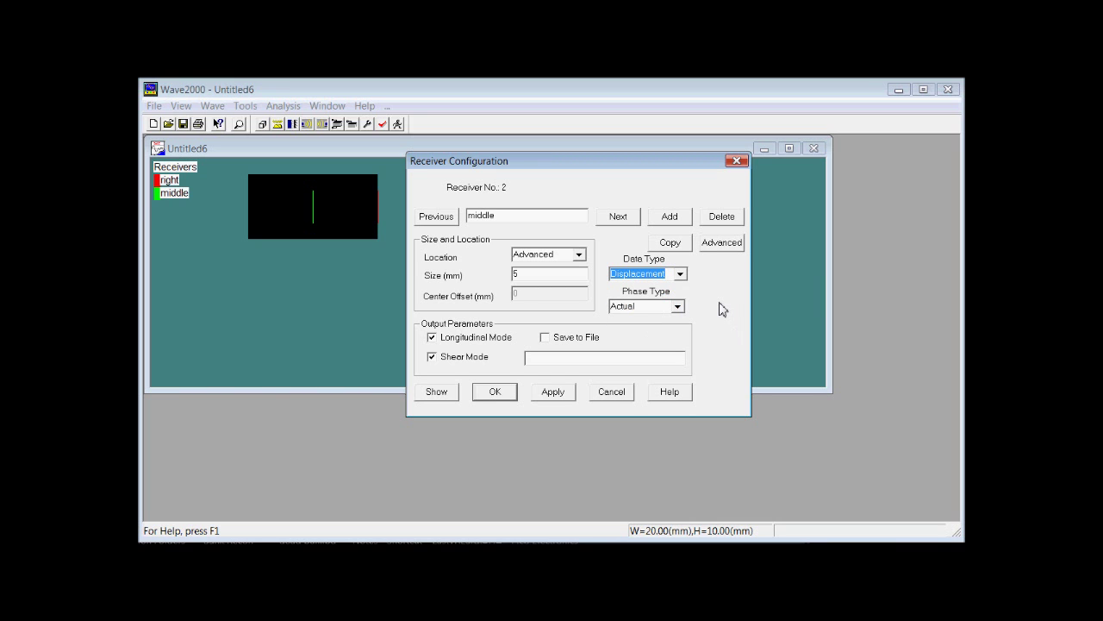
# Step: Run the simulation, dismiss the rigid-body-motion warning, and enlarge the waveform plot window
pyautogui.click(488, 396)
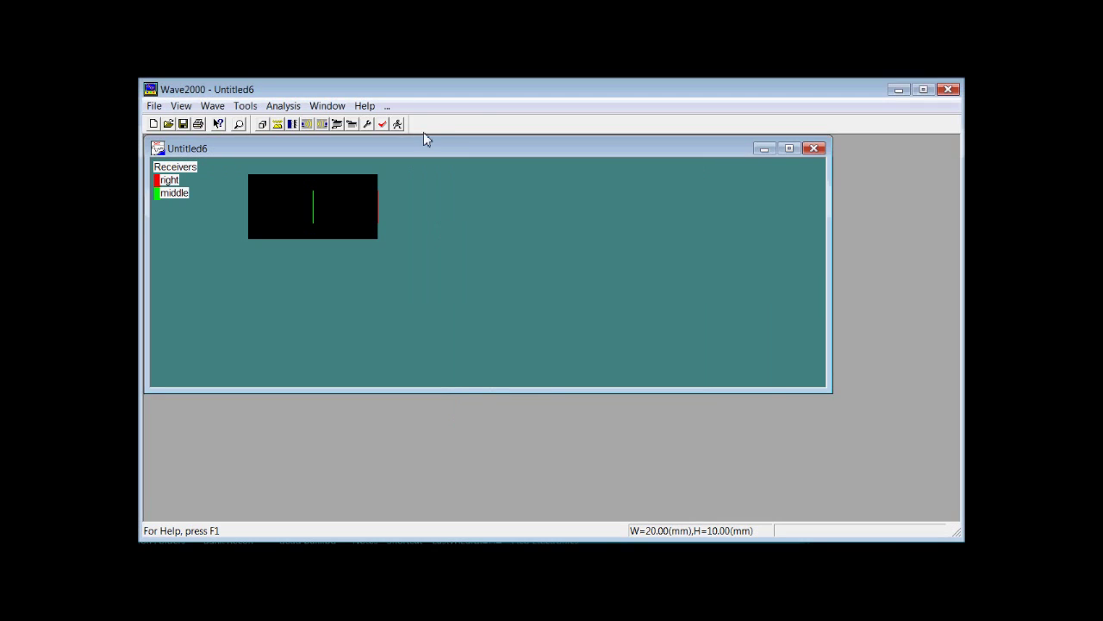
pyautogui.click(398, 123)
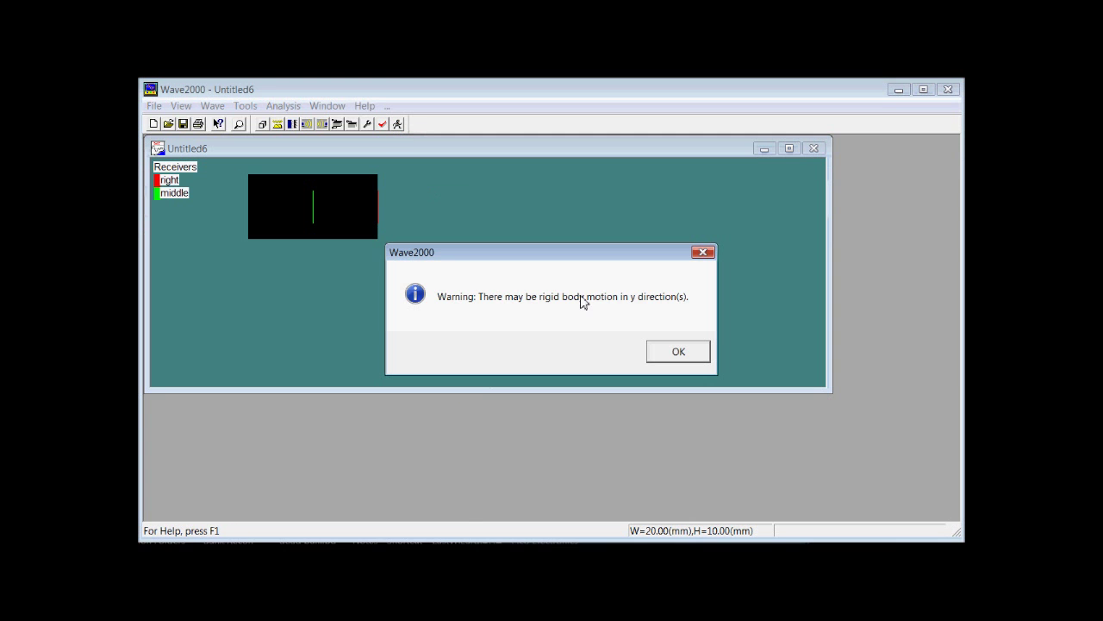
pyautogui.click(673, 353)
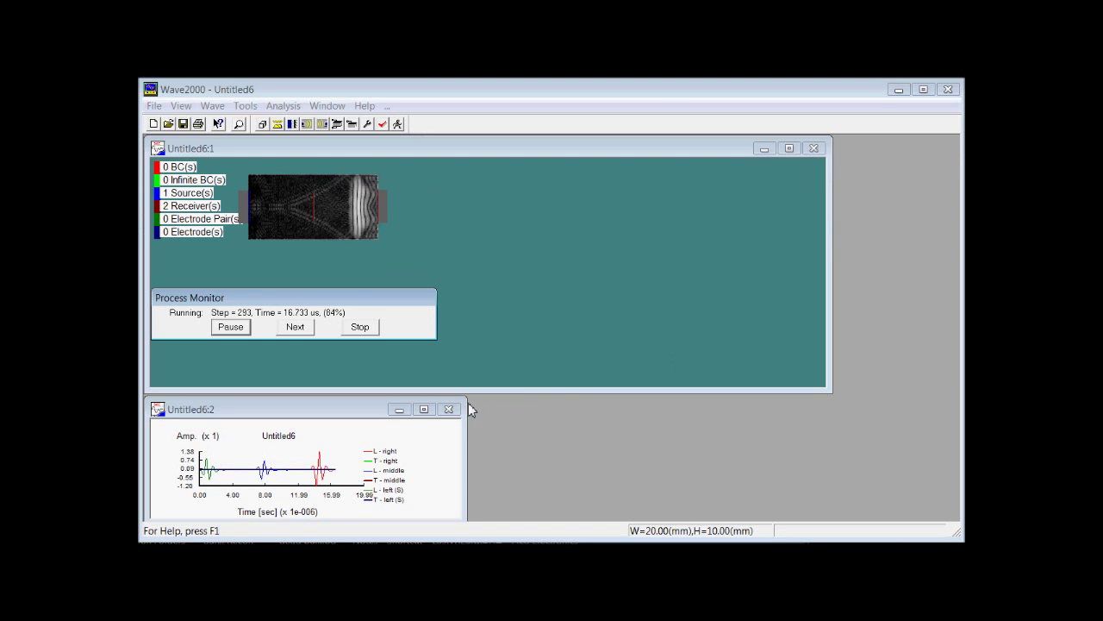
pyautogui.moveTo(472, 398); pyautogui.dragTo(728, 252)
pyautogui.moveTo(583, 272); pyautogui.dragTo(651, 267)
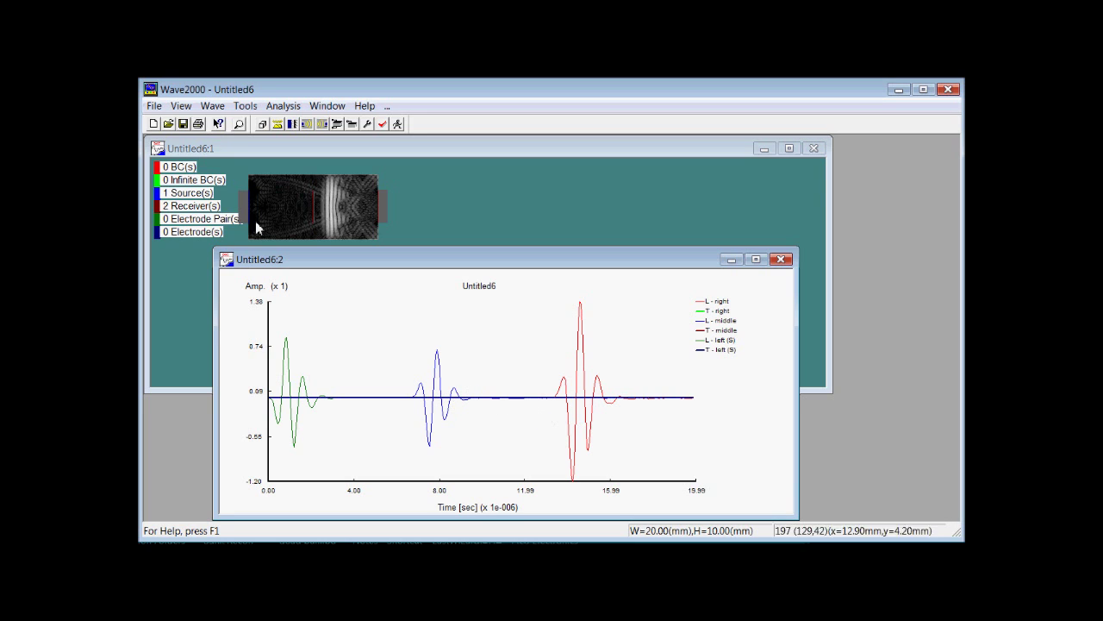
# Step: Add a fixed boundary condition named top covering the entire Top side
pyautogui.click(293, 125)
pyautogui.moveTo(557, 193); pyautogui.dragTo(679, 132)
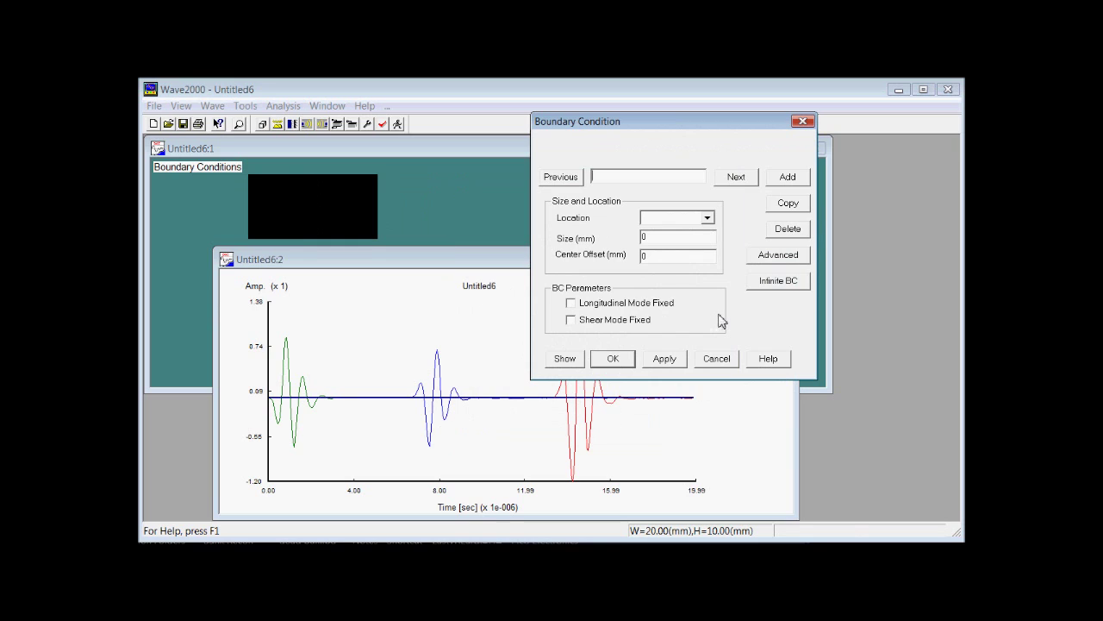
pyautogui.click(788, 177)
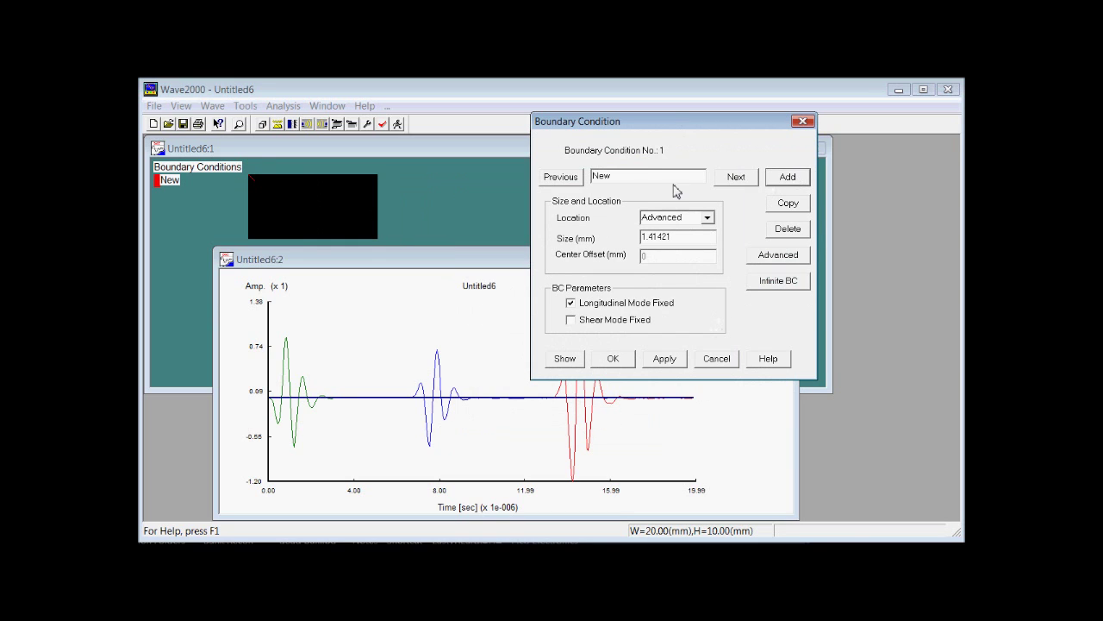
pyautogui.write('b')
pyautogui.write('op')
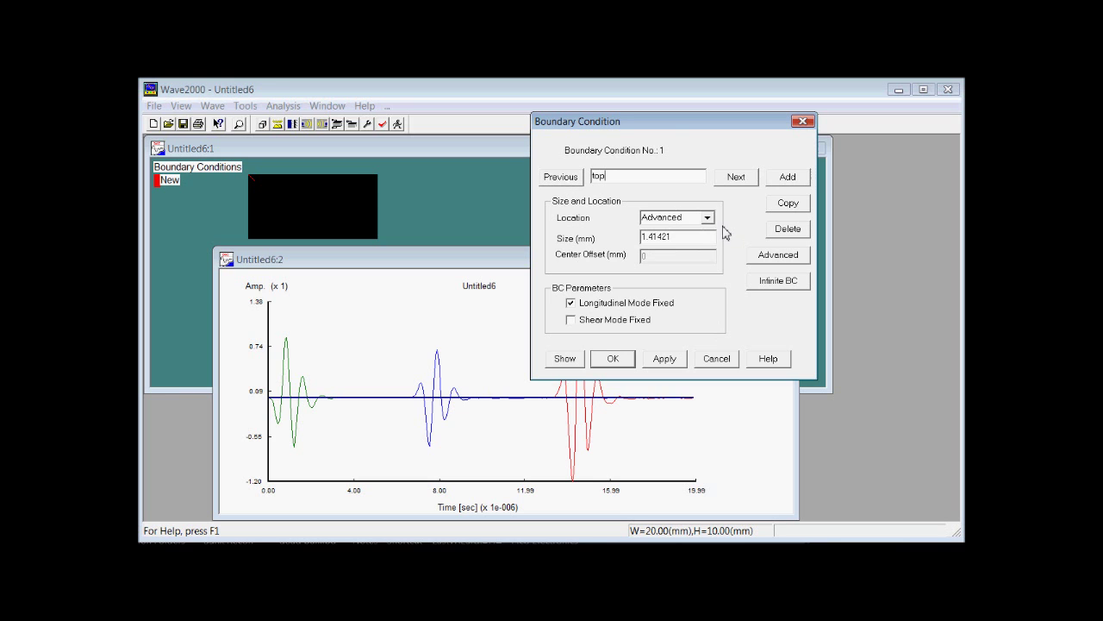
pyautogui.click(707, 218)
pyautogui.click(662, 272)
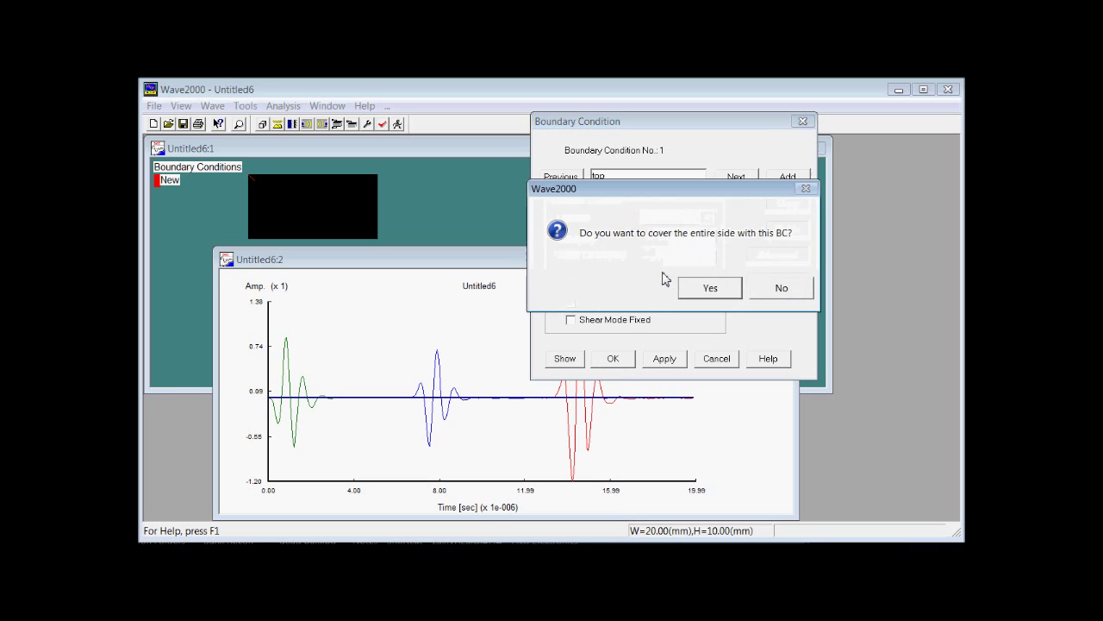
pyautogui.click(718, 290)
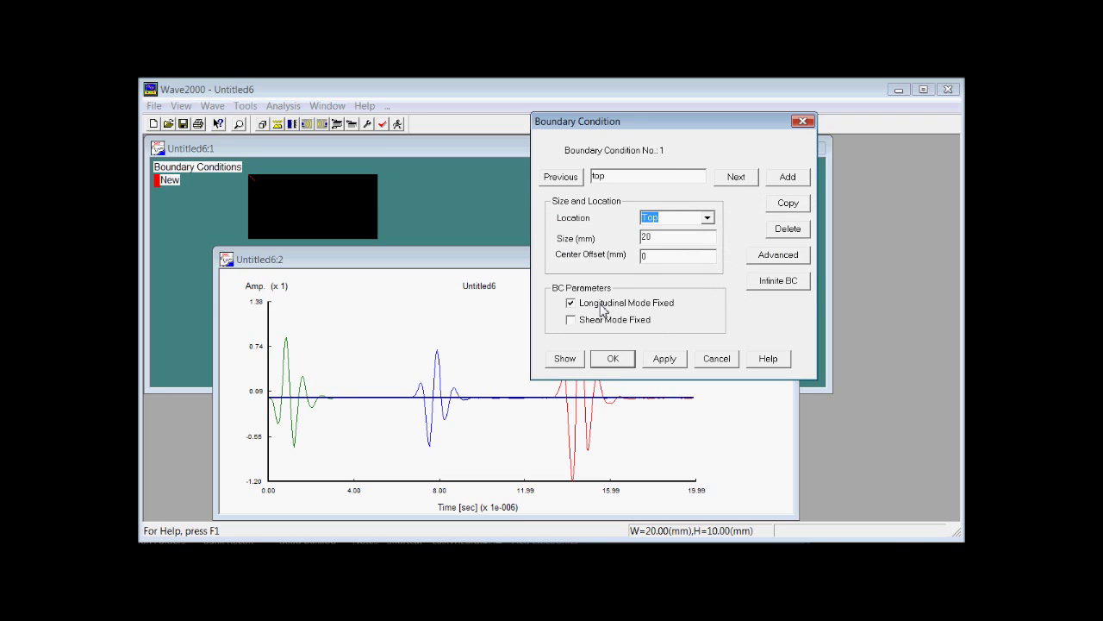
pyautogui.click(665, 364)
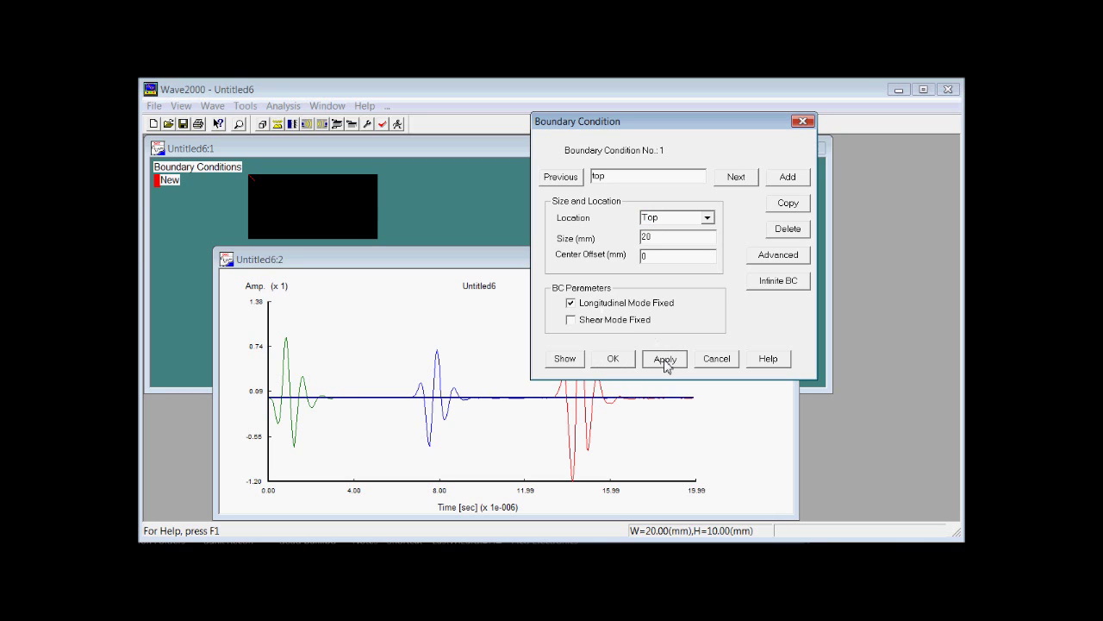
# Step: Add a fixed boundary condition named bottom covering the entire Bottom side
pyautogui.click(787, 178)
pyautogui.moveTo(641, 180); pyautogui.dragTo(561, 179)
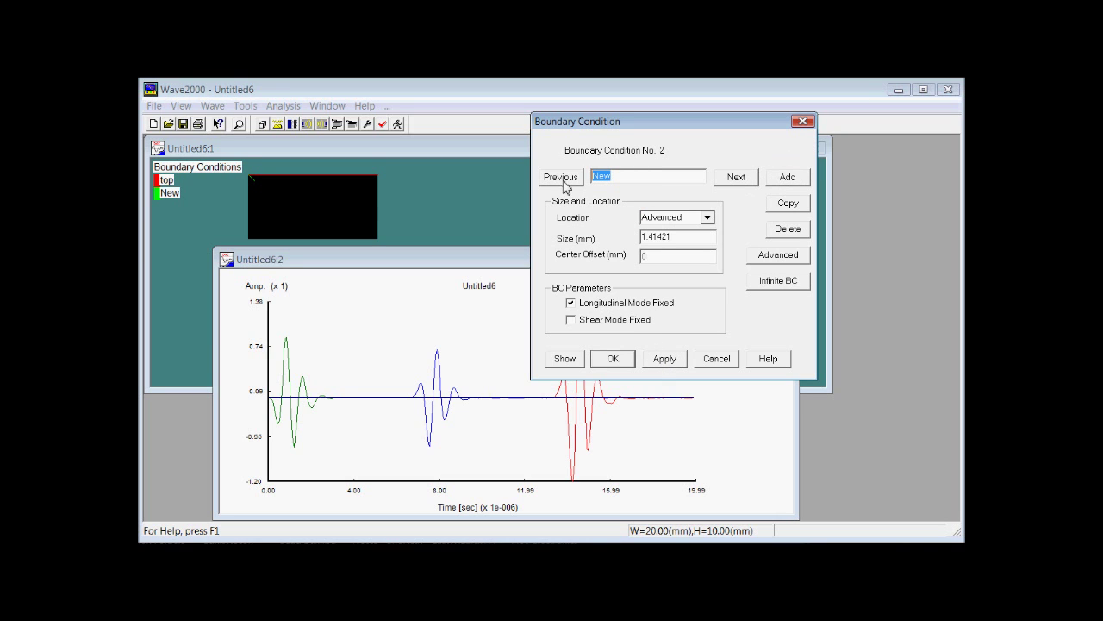
pyautogui.write('bottom')
pyautogui.click(706, 217)
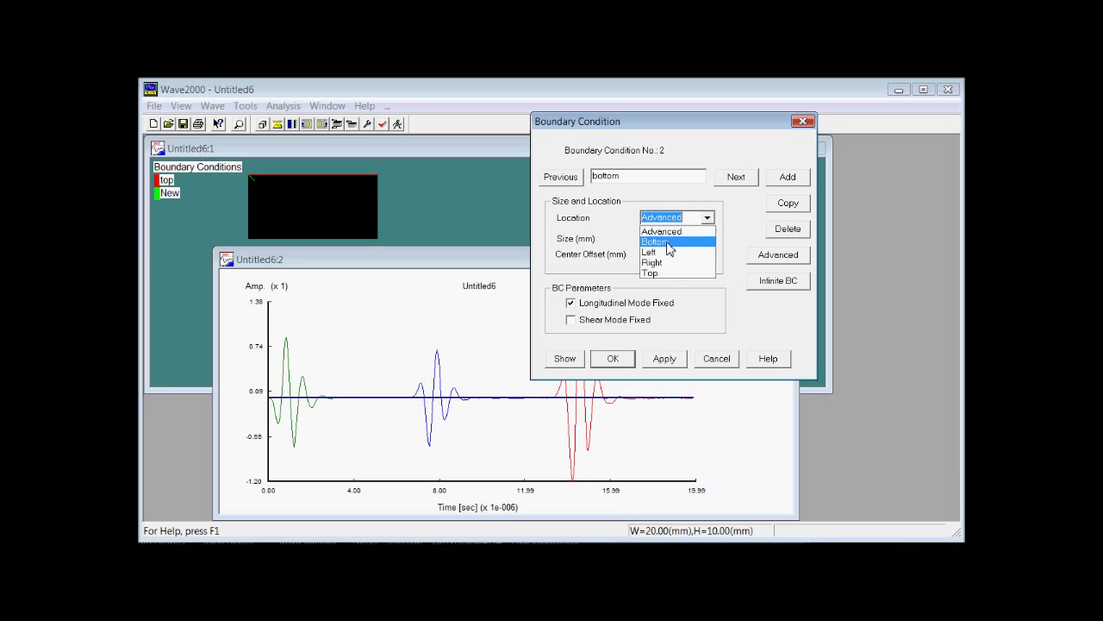
pyautogui.click(664, 242)
pyautogui.click(713, 290)
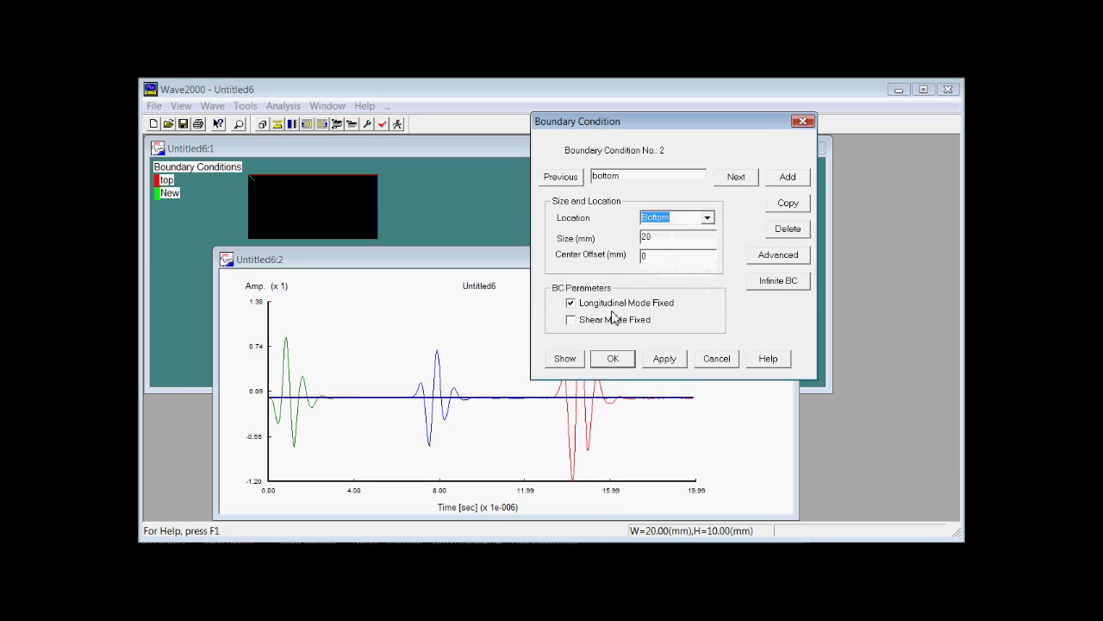
pyautogui.click(665, 361)
pyautogui.click(613, 358)
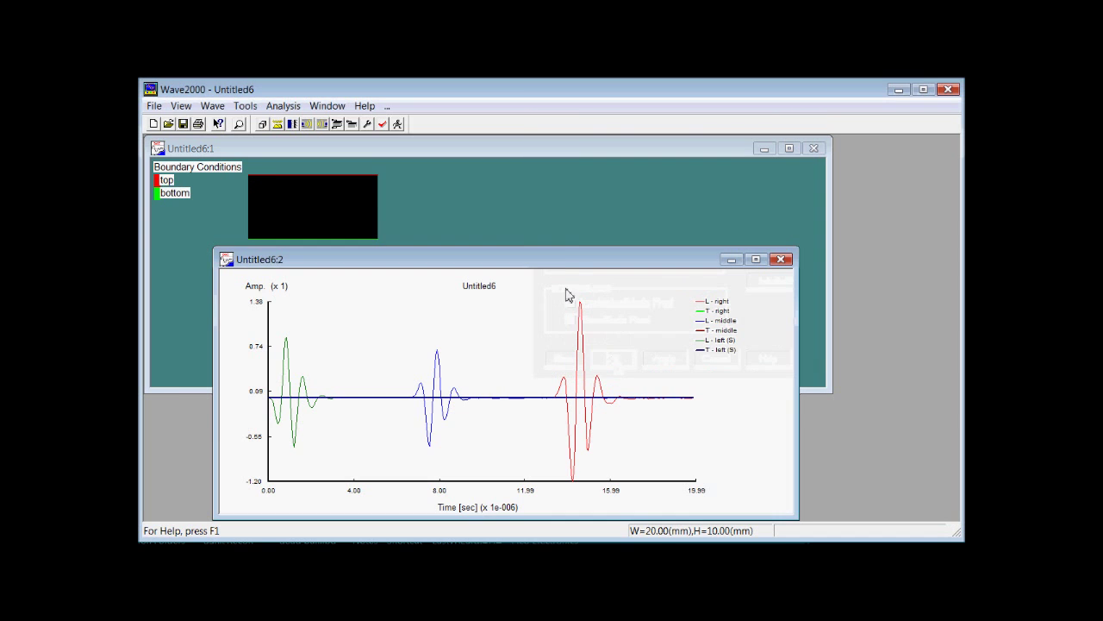
pyautogui.moveTo(557, 252); pyautogui.dragTo(557, 262)
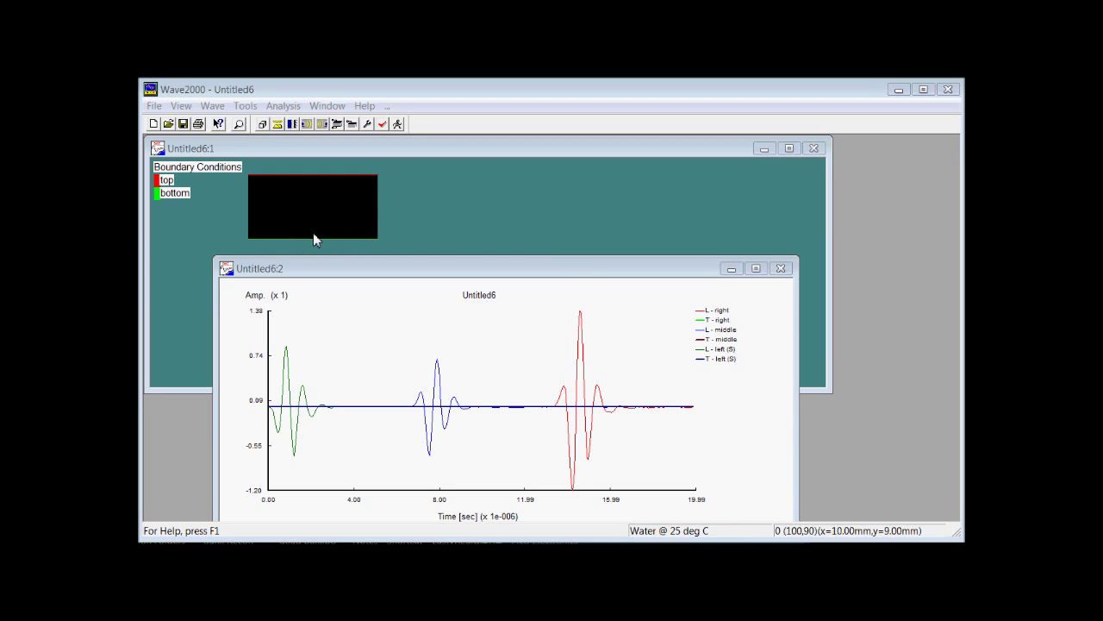
# Step: Change the source size to 10 mm and run the simulation again
pyautogui.click(307, 124)
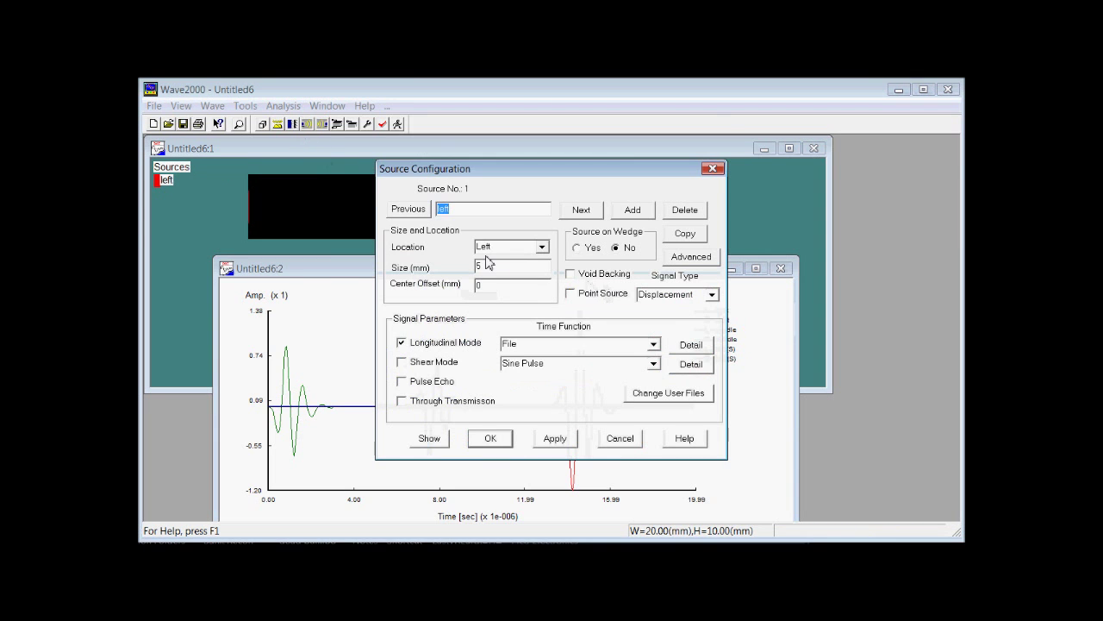
pyautogui.moveTo(488, 266); pyautogui.dragTo(450, 266)
pyautogui.write('10')
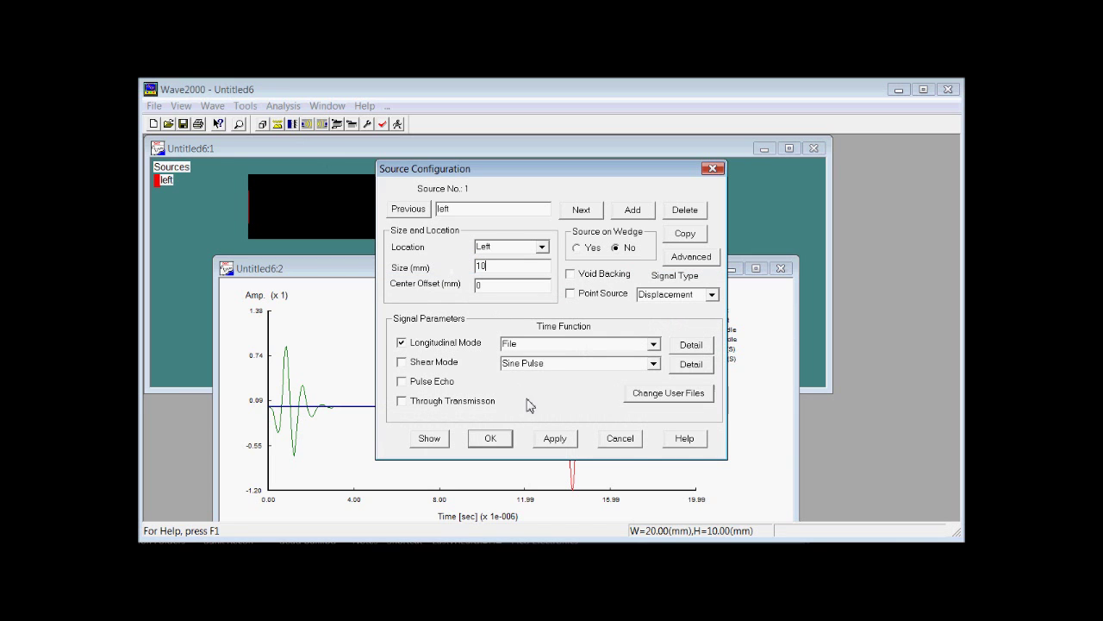
pyautogui.click(498, 441)
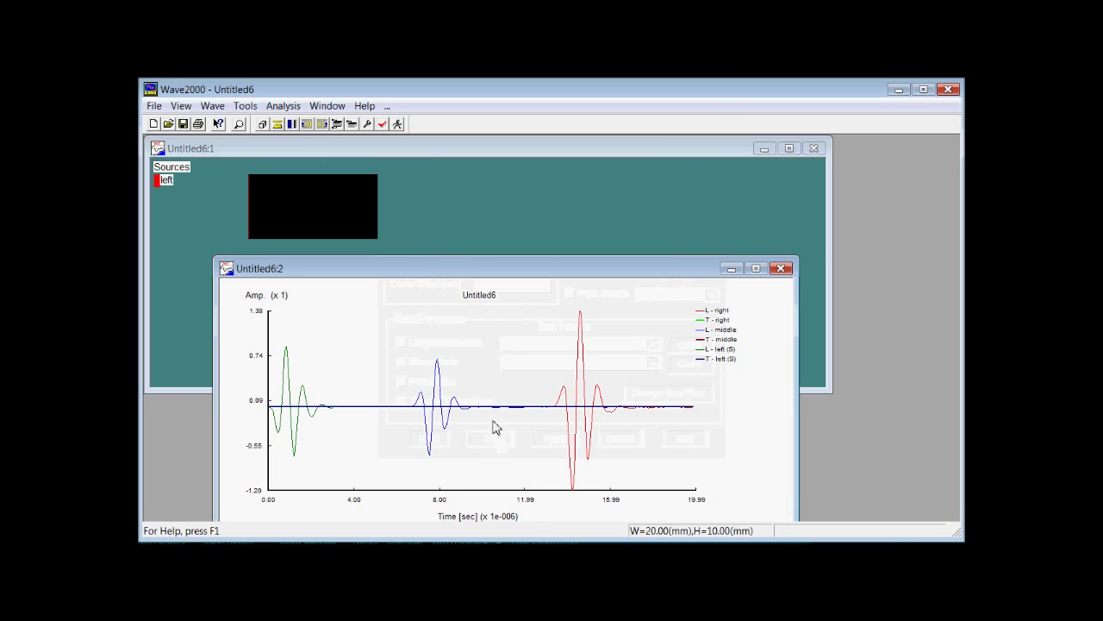
pyautogui.click(398, 125)
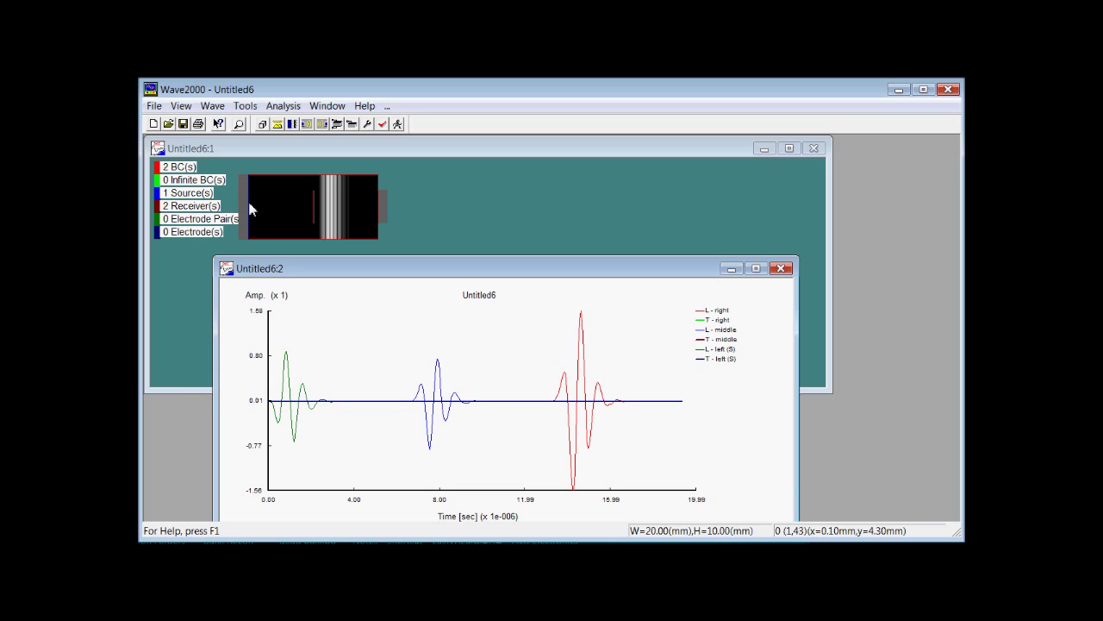
# Step: Add an Infinite BC on the model's Right Side alongside the top and bottom boundaries
pyautogui.click(293, 125)
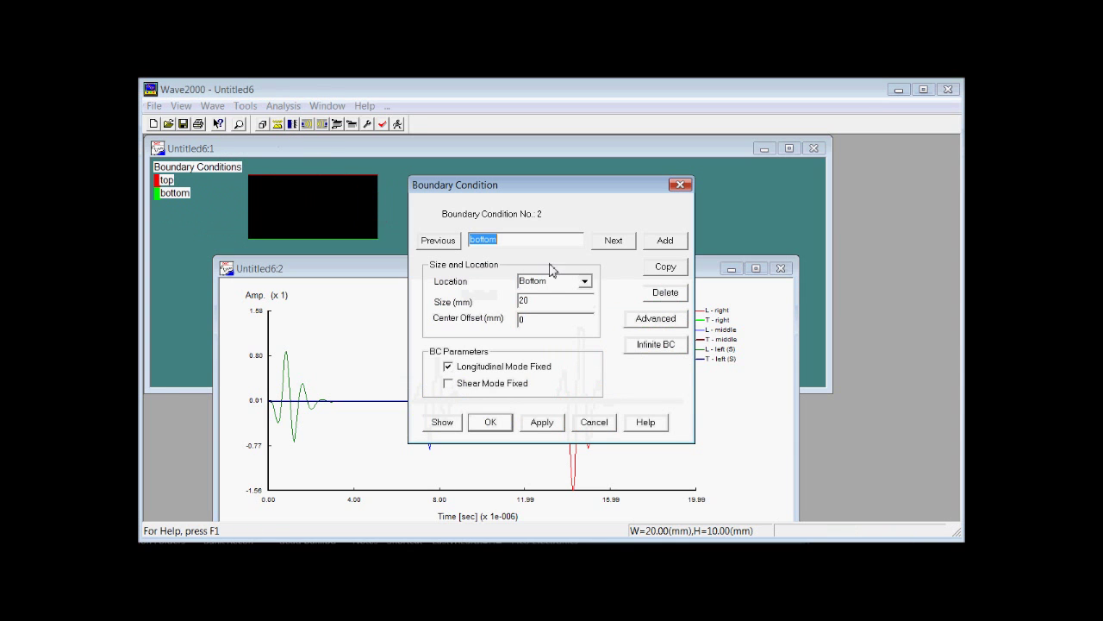
pyautogui.click(660, 347)
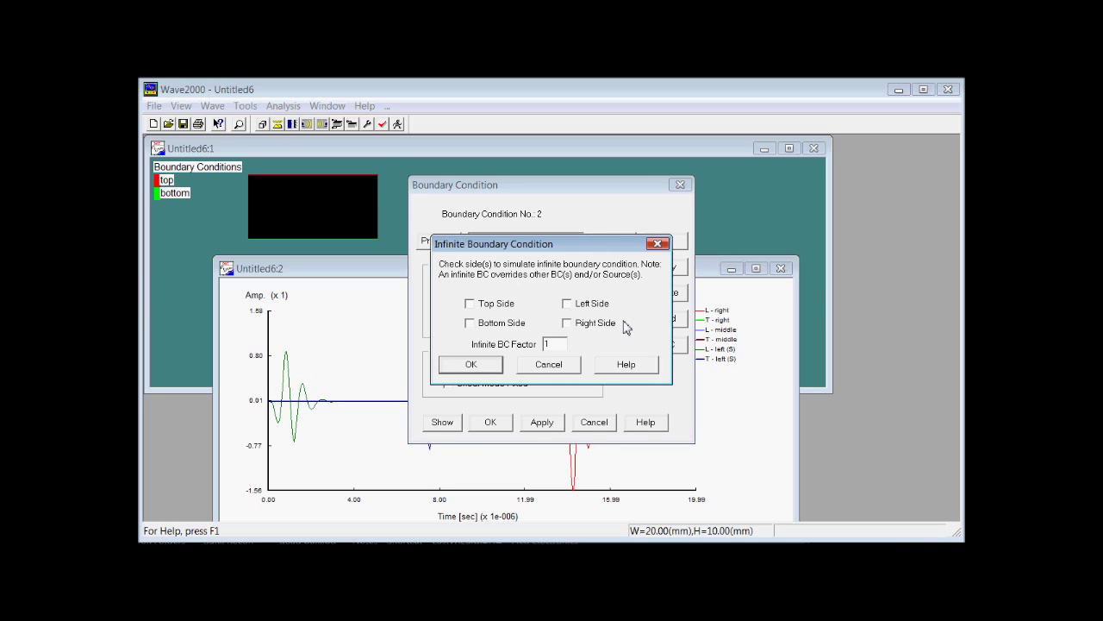
pyautogui.click(567, 324)
pyautogui.click(483, 366)
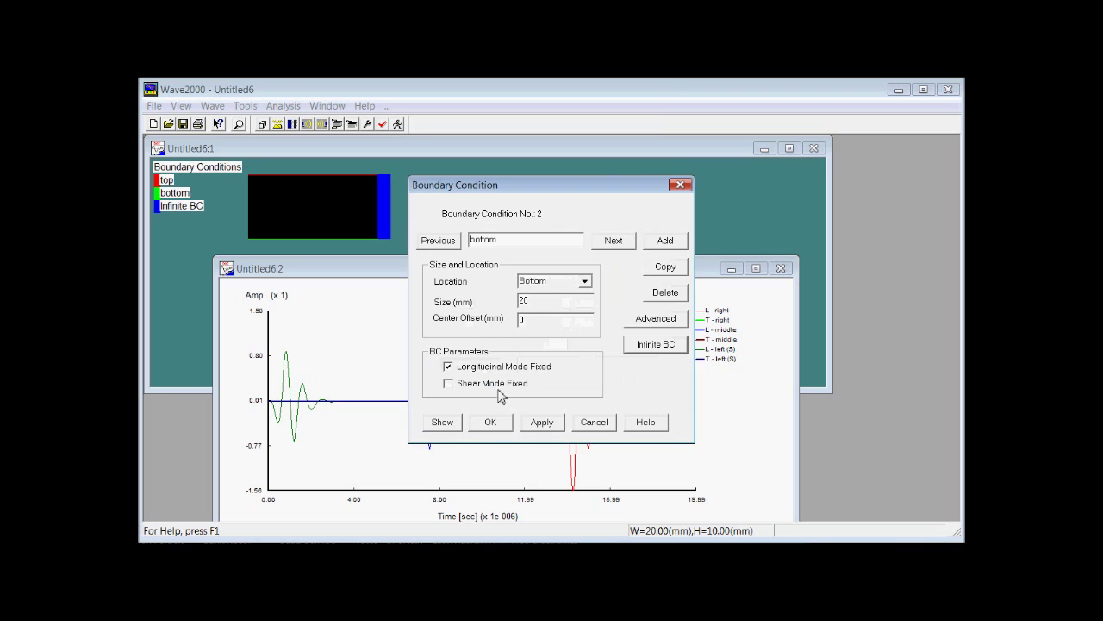
pyautogui.click(494, 422)
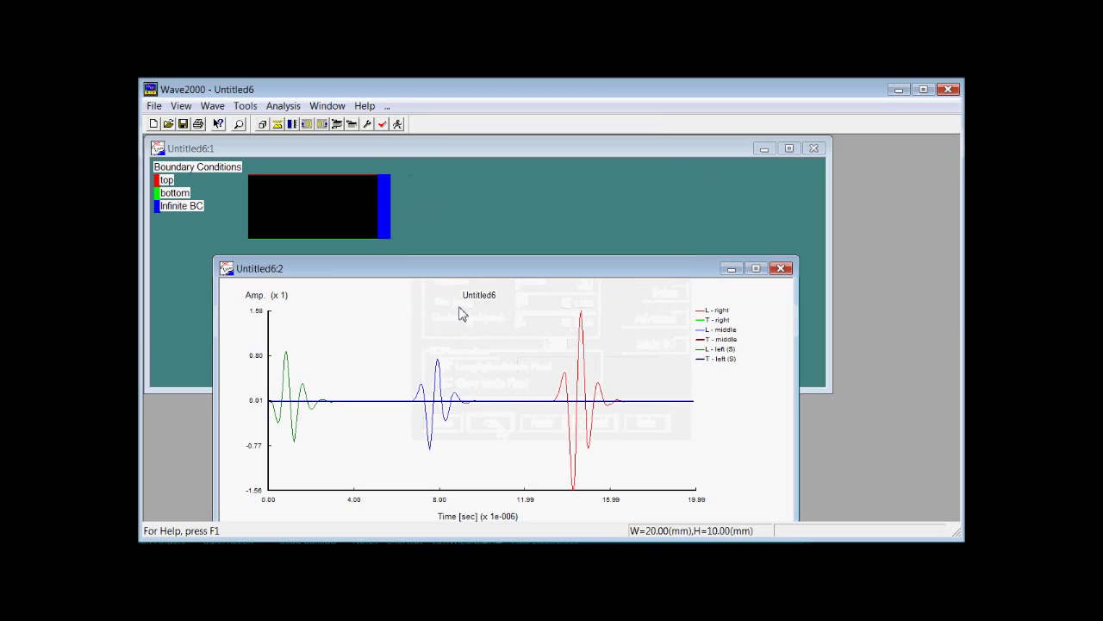
# Step: Run the infinite-right-boundary simulation and shift the resulting waveform plot upward
pyautogui.click(397, 123)
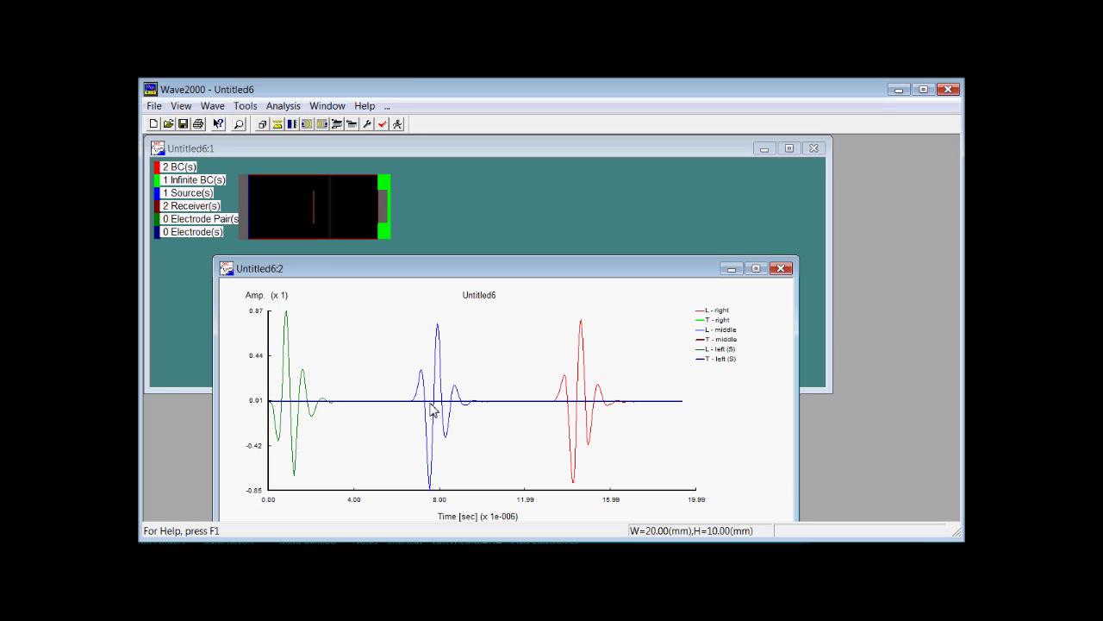
pyautogui.moveTo(471, 271); pyautogui.dragTo(469, 259)
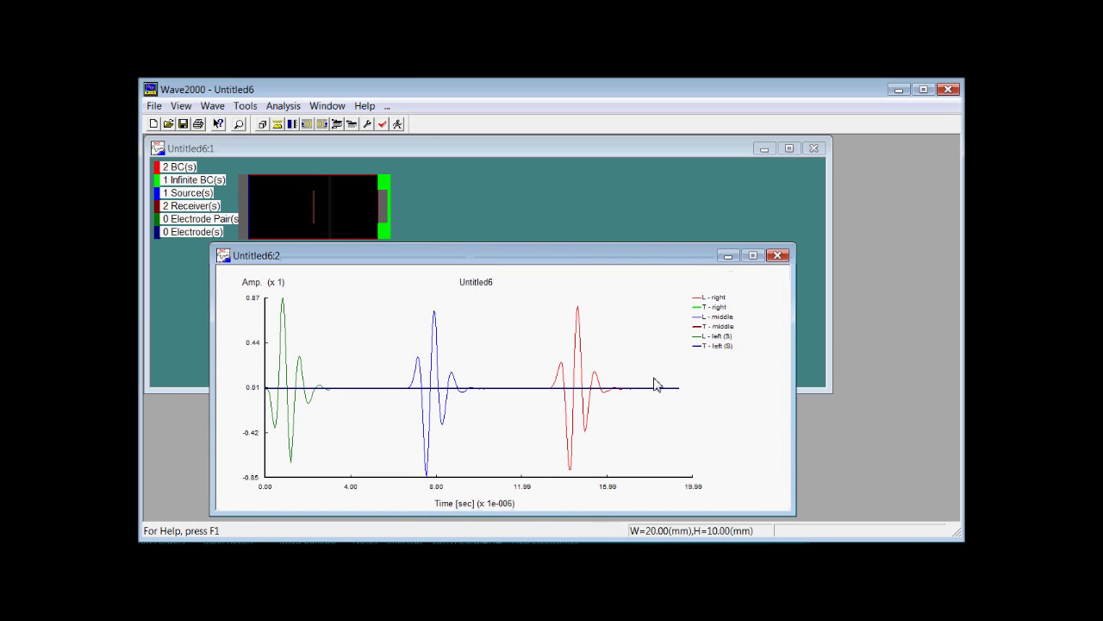